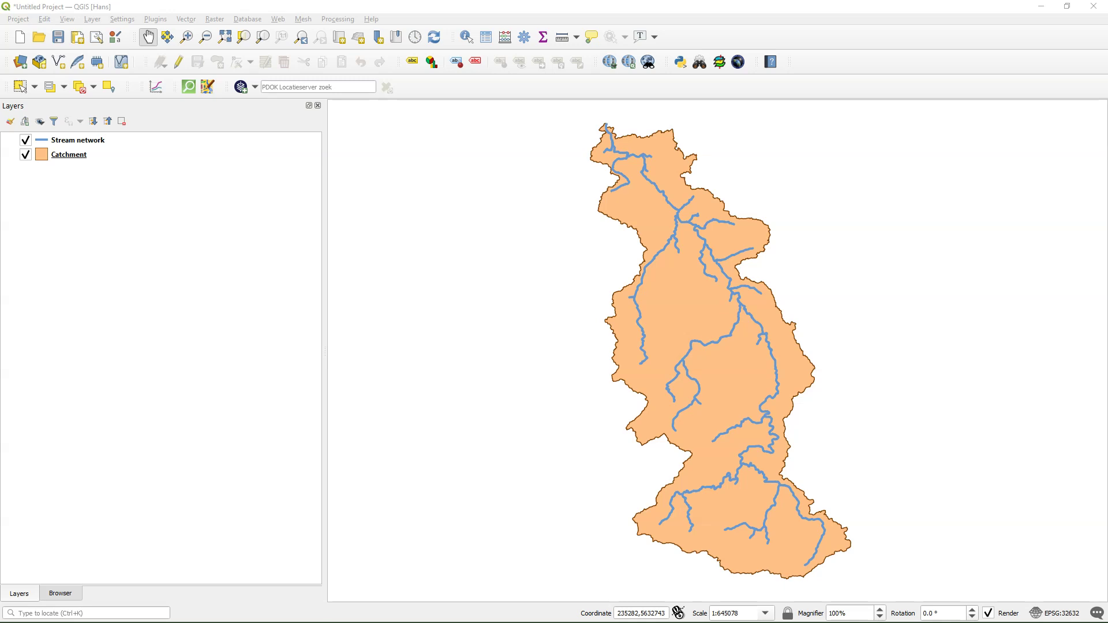
Review the attribute table of the Stream network layer, then close it
left_click(81, 141)
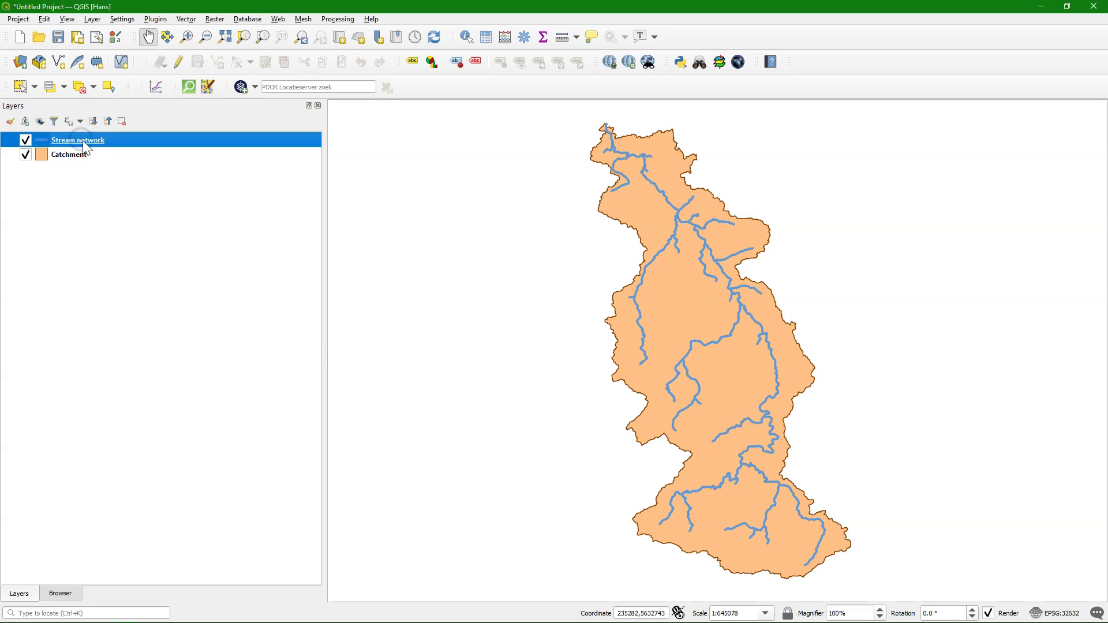
right_click(83, 142)
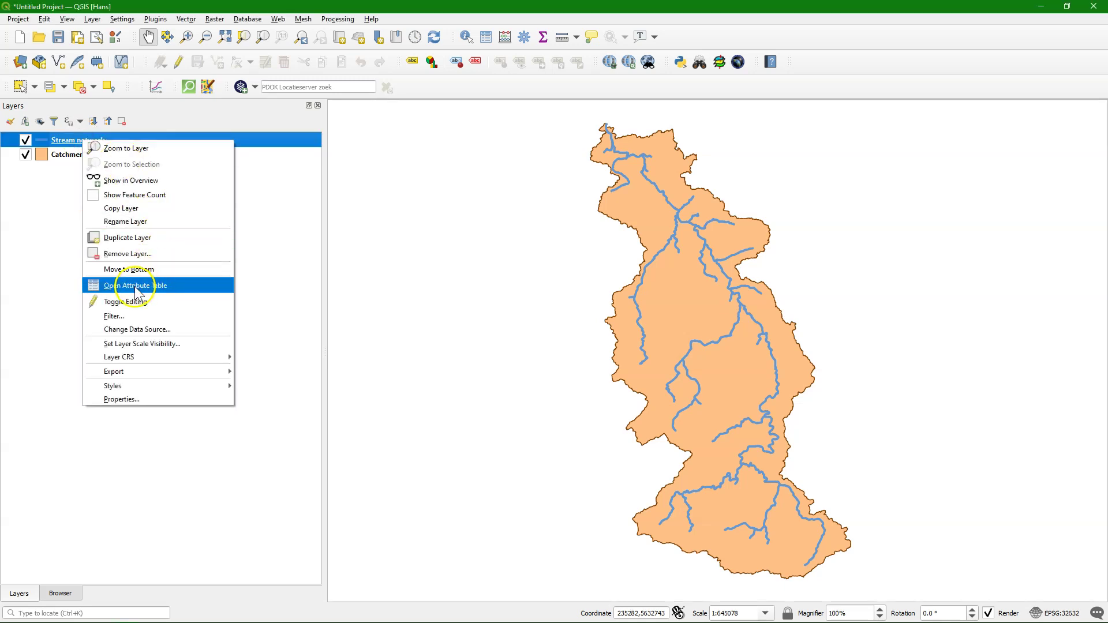
left_click(135, 286)
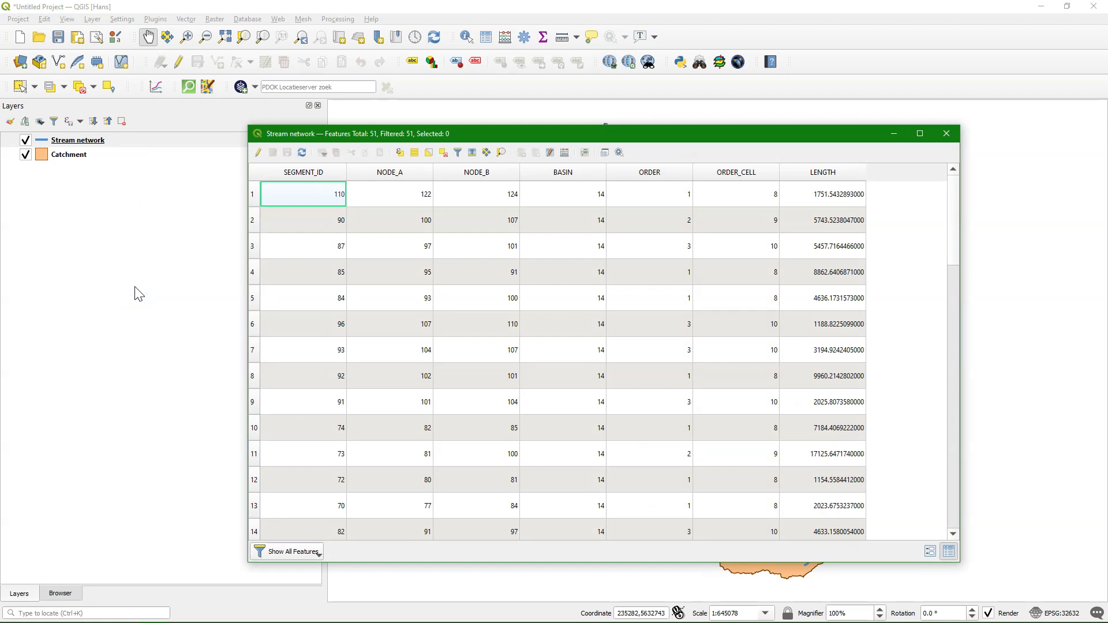
left_click(950, 132)
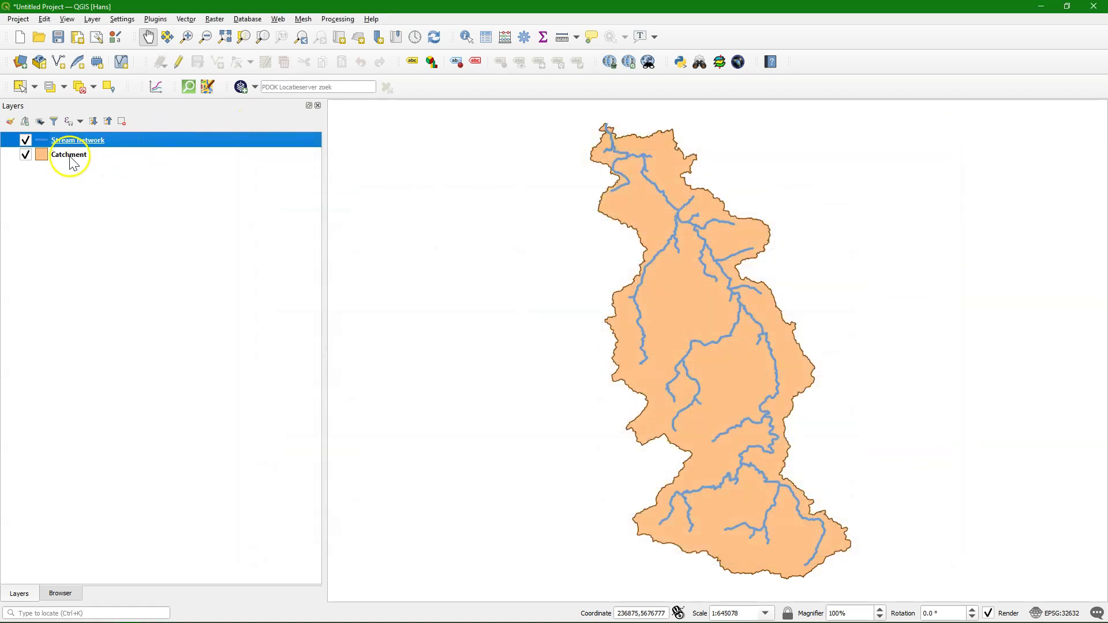
In the Catchment layer's field calculator, define a new decimal field named CatchArea with a length of 15
right_click(68, 155)
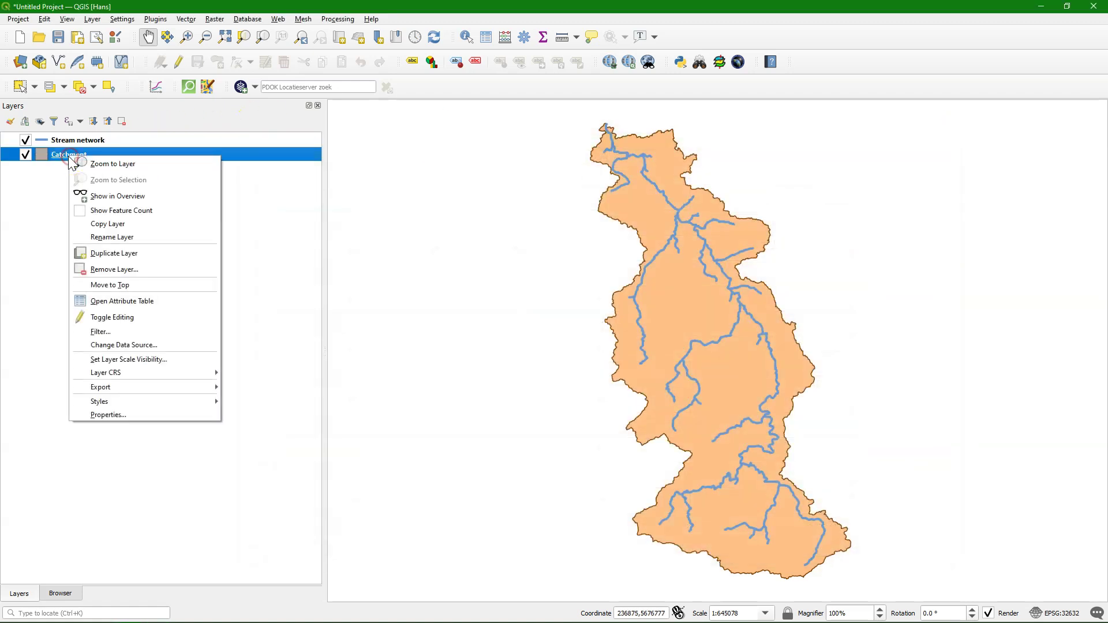
left_click(109, 301)
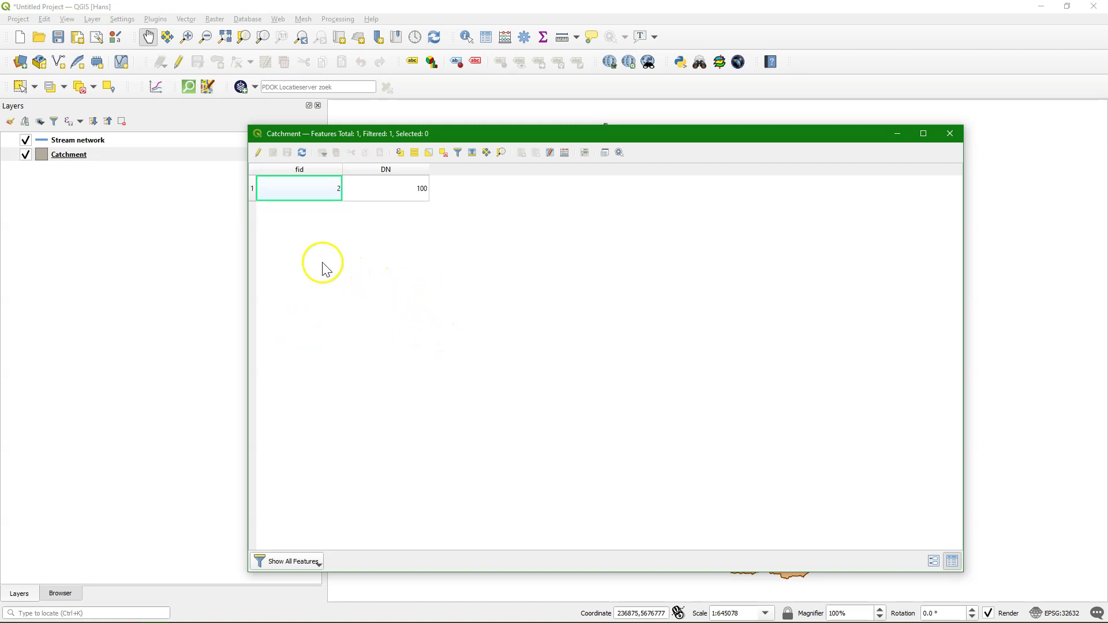
left_click(566, 153)
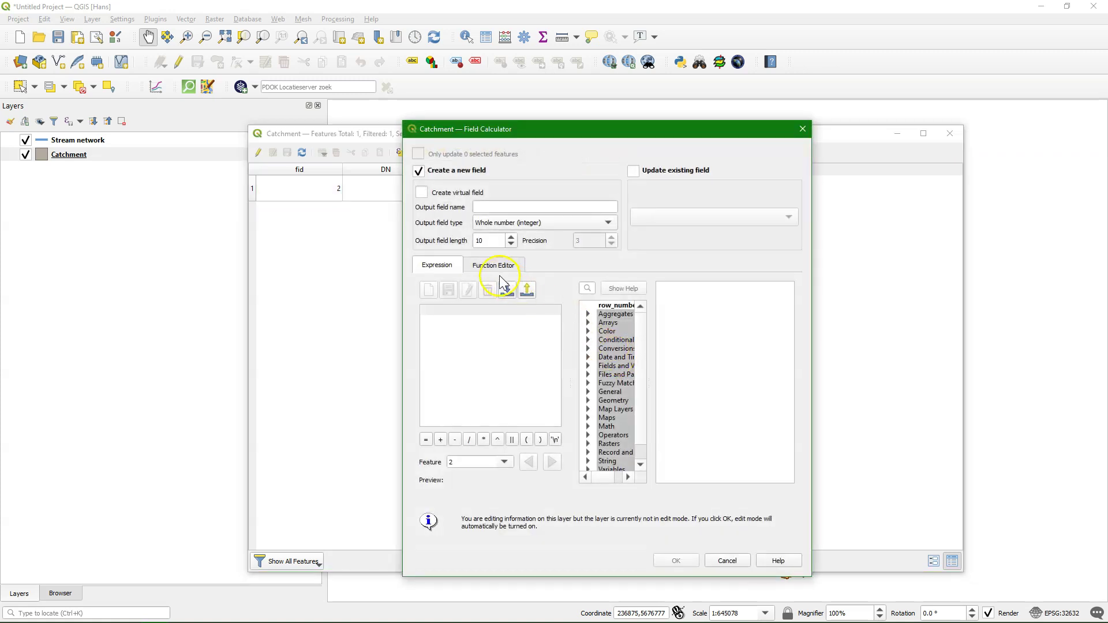
left_click(494, 208)
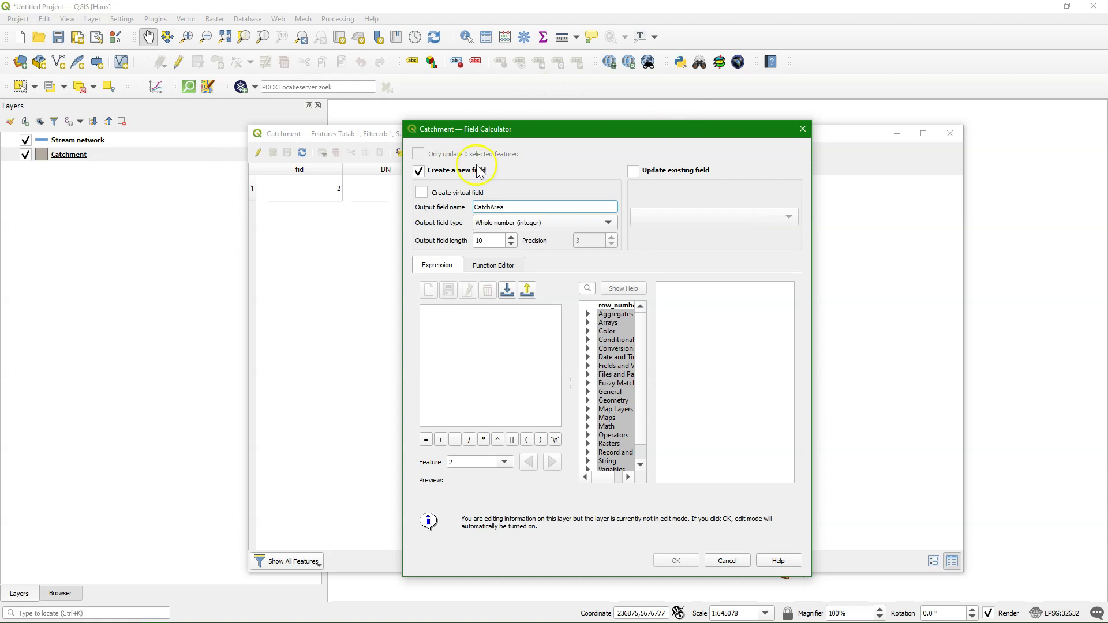
left_click(523, 223)
left_click(523, 248)
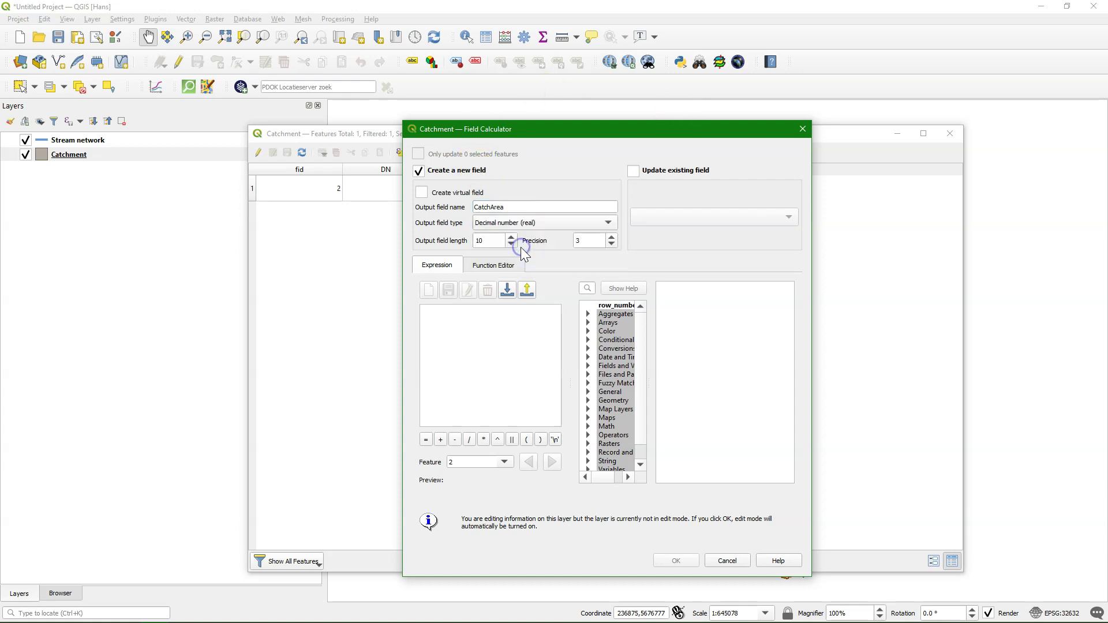
double_click(485, 241)
type("15")
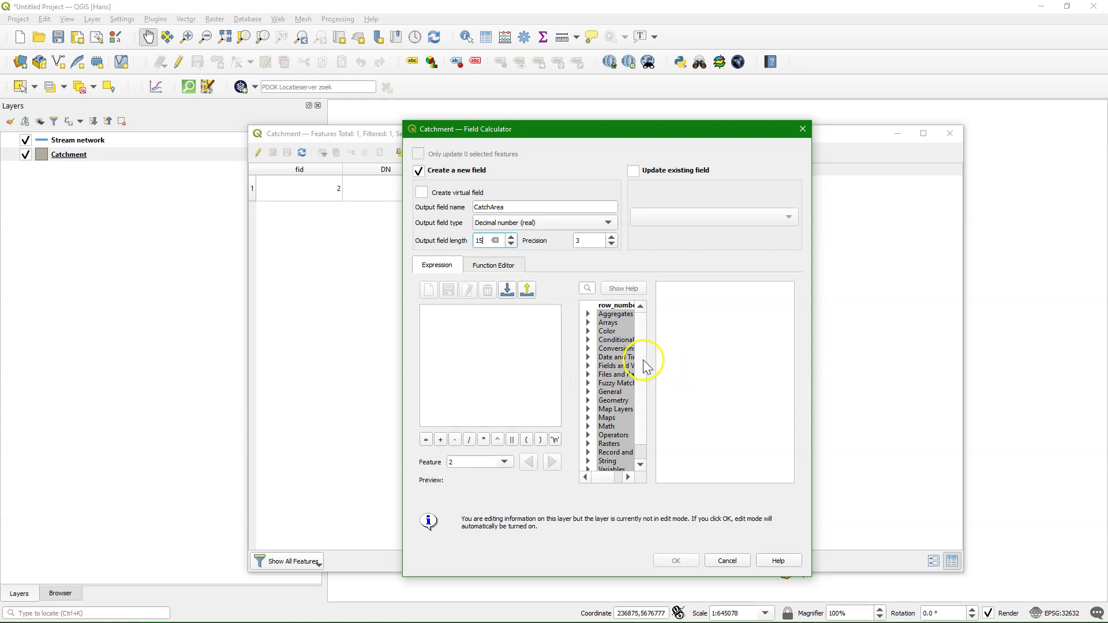
Calculate CatchArea with the $area geometry function and save the edits to the Catchment layer
left_click_drag(811, 370, 891, 371)
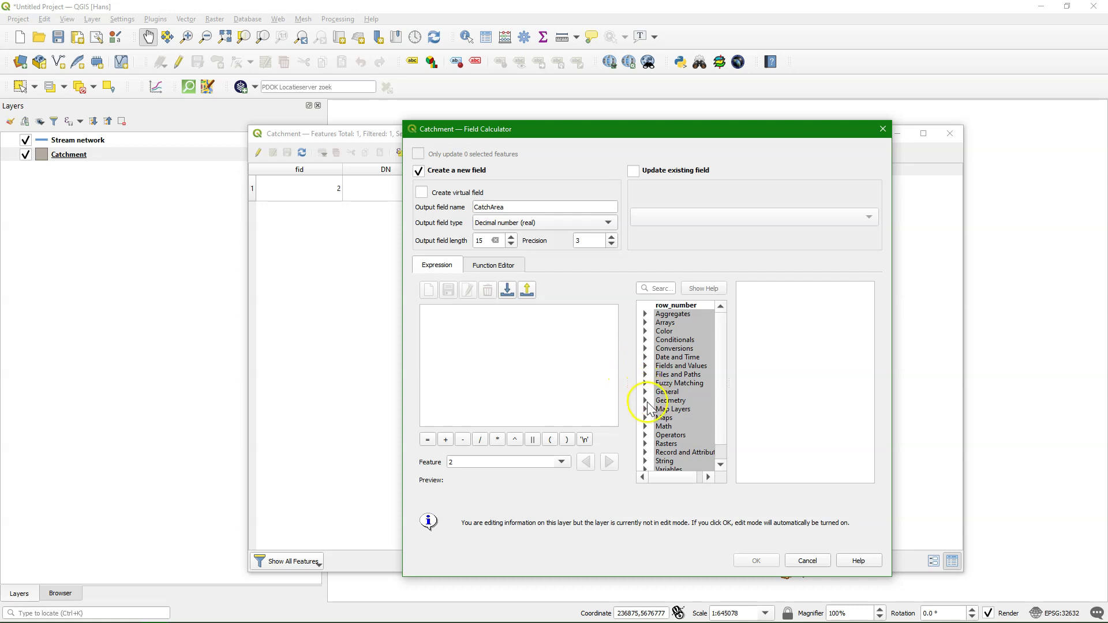
left_click(645, 402)
double_click(677, 418)
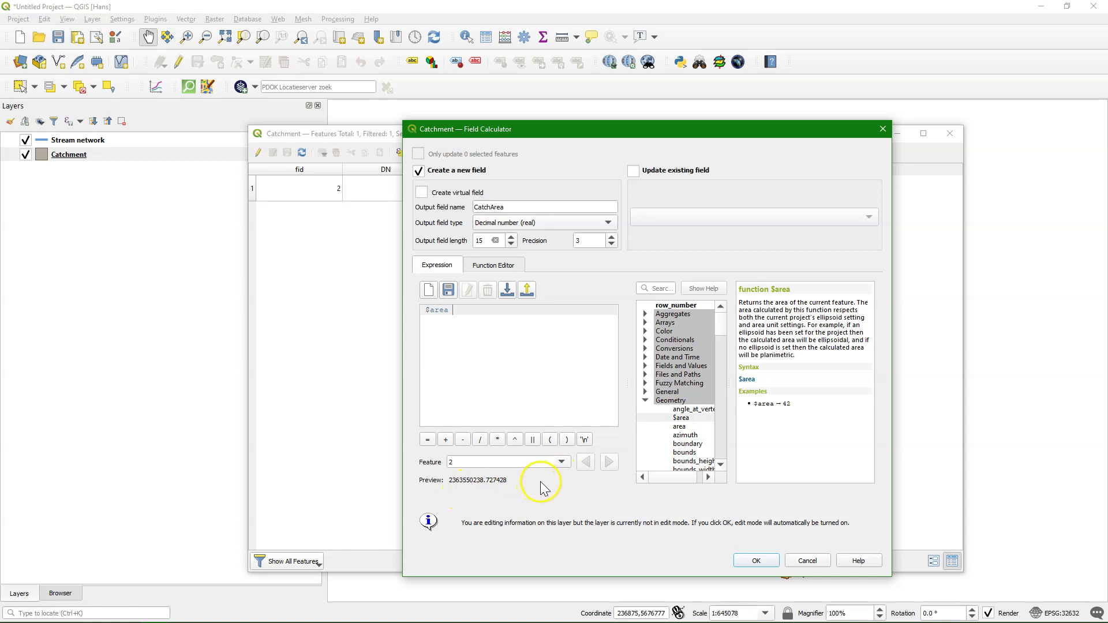
left_click(755, 563)
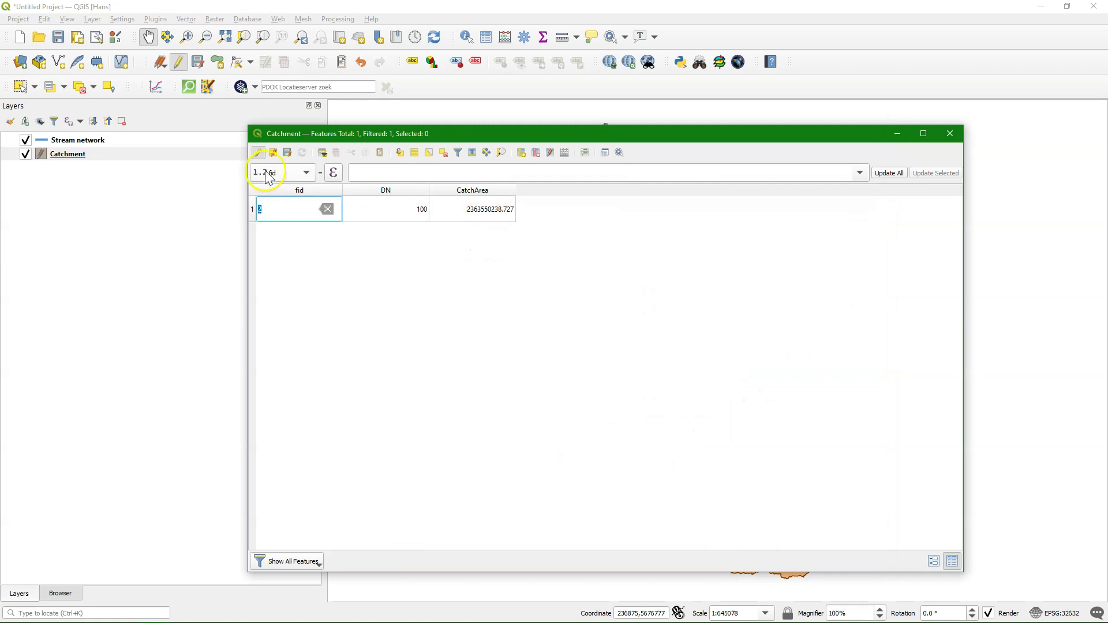
left_click(258, 153)
left_click(530, 333)
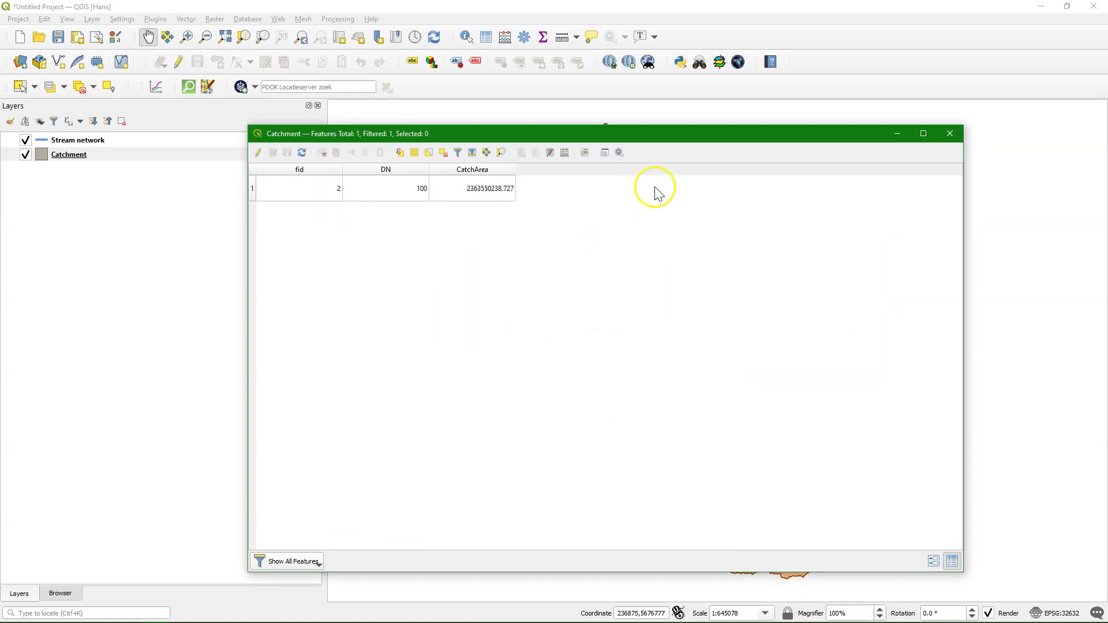
left_click(950, 134)
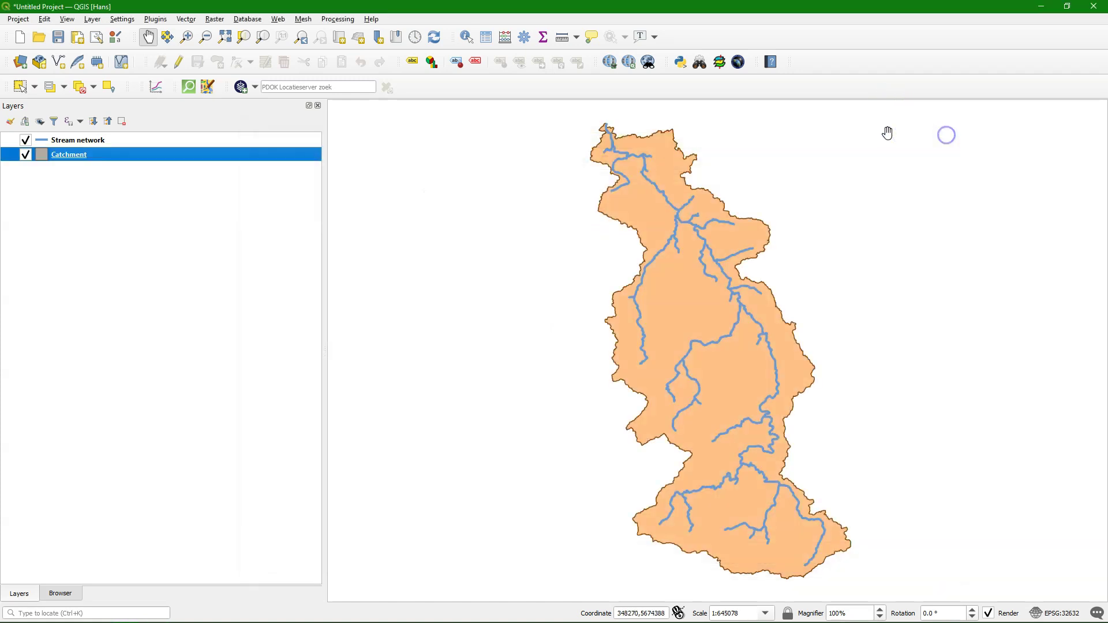
Dissolve the Stream network layer into a single feature in a temporary layer
left_click(186, 21)
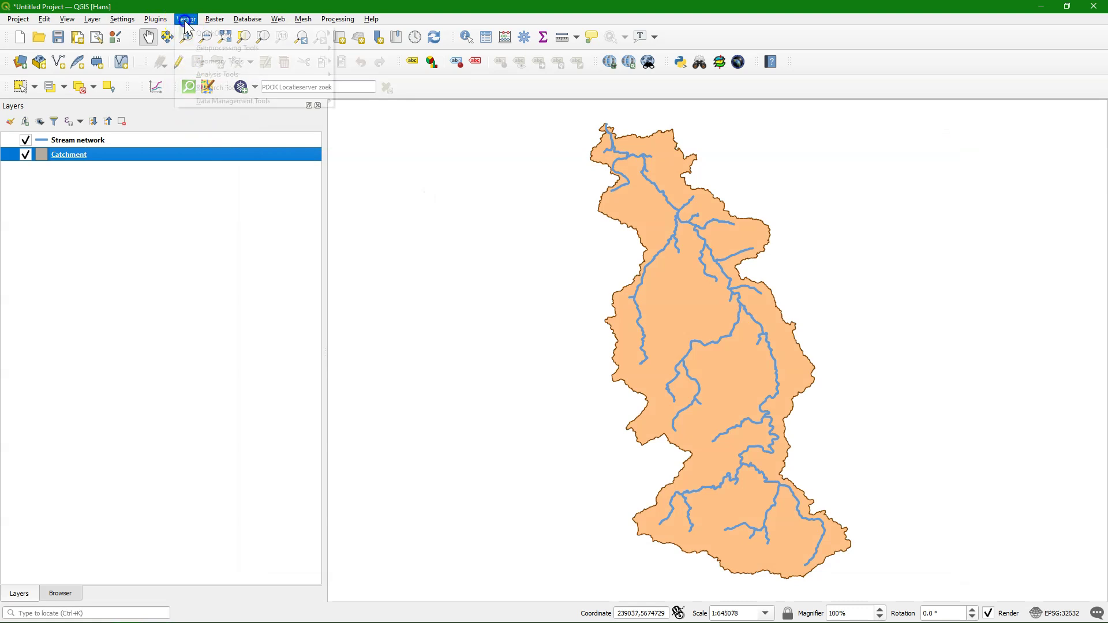
mouse_move(227, 48)
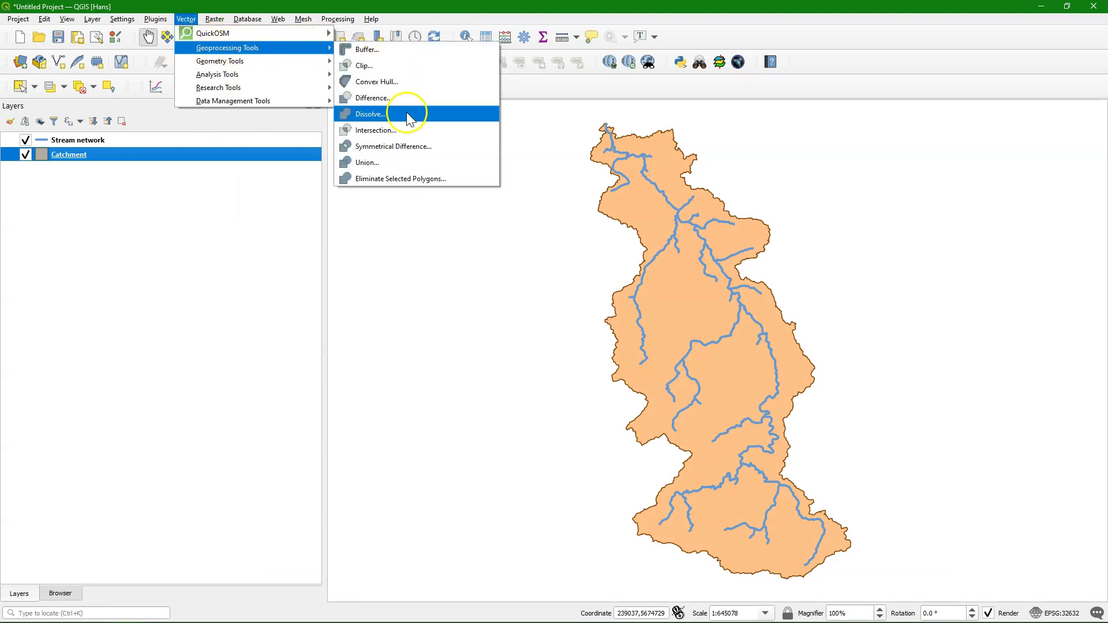
left_click(408, 114)
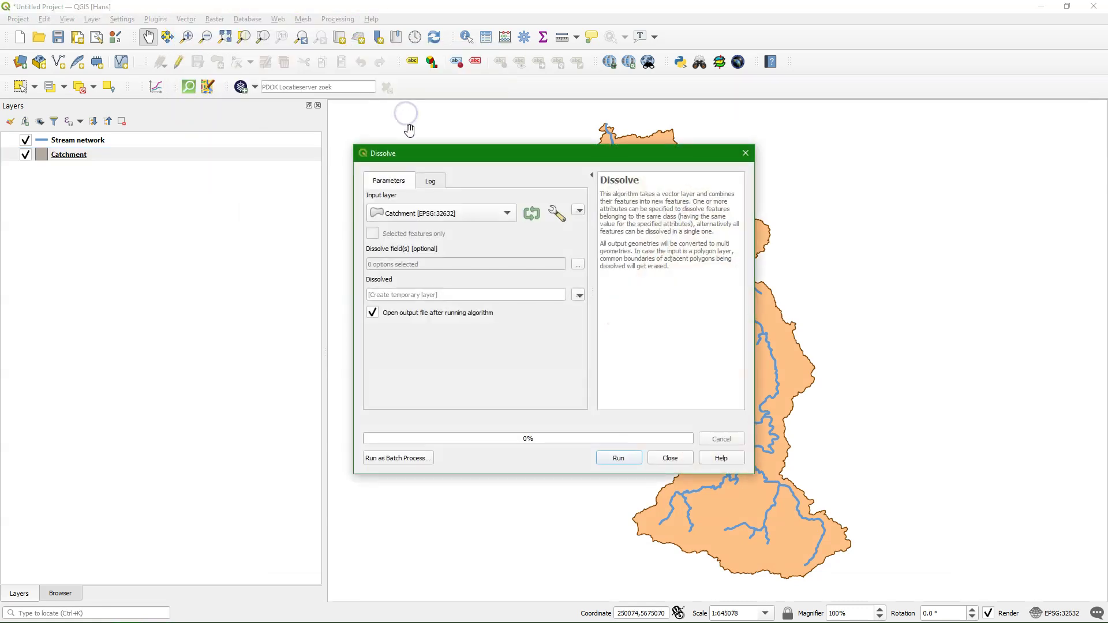
left_click(423, 215)
left_click(422, 229)
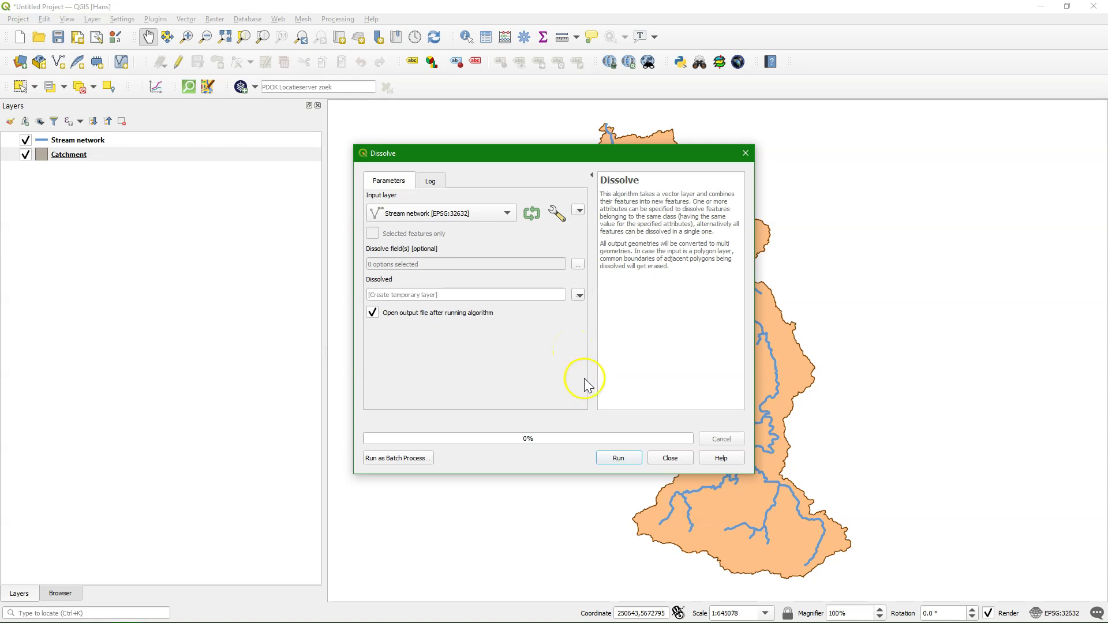
left_click(619, 459)
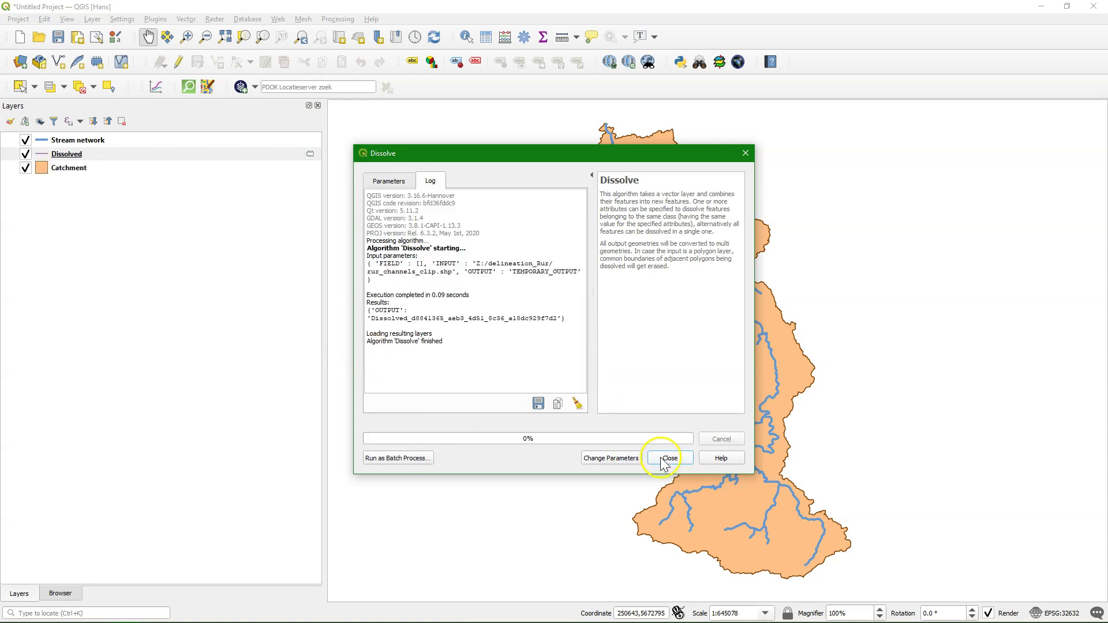
left_click(670, 458)
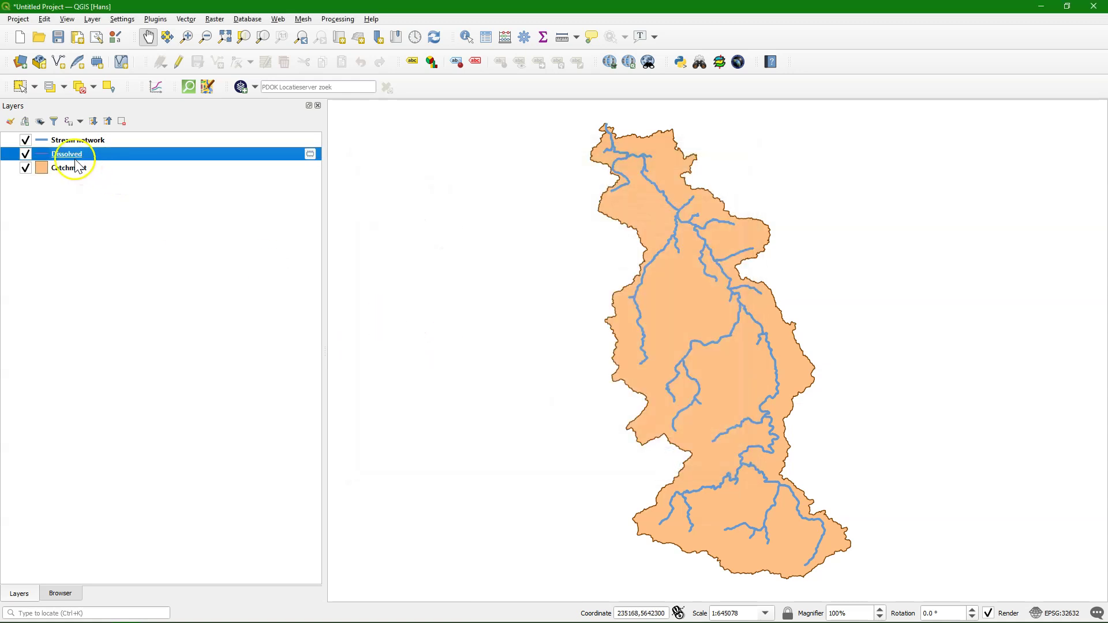
Make the Dissolved layer editable and define a new decimal field named StreamLength in its field calculator
right_click(58, 154)
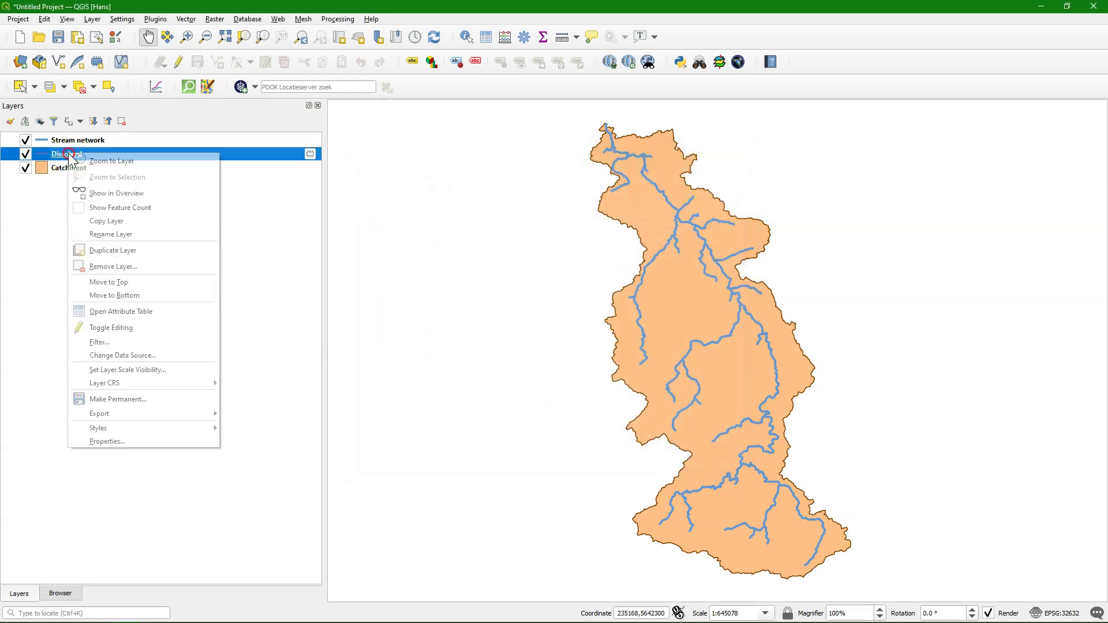
left_click(152, 310)
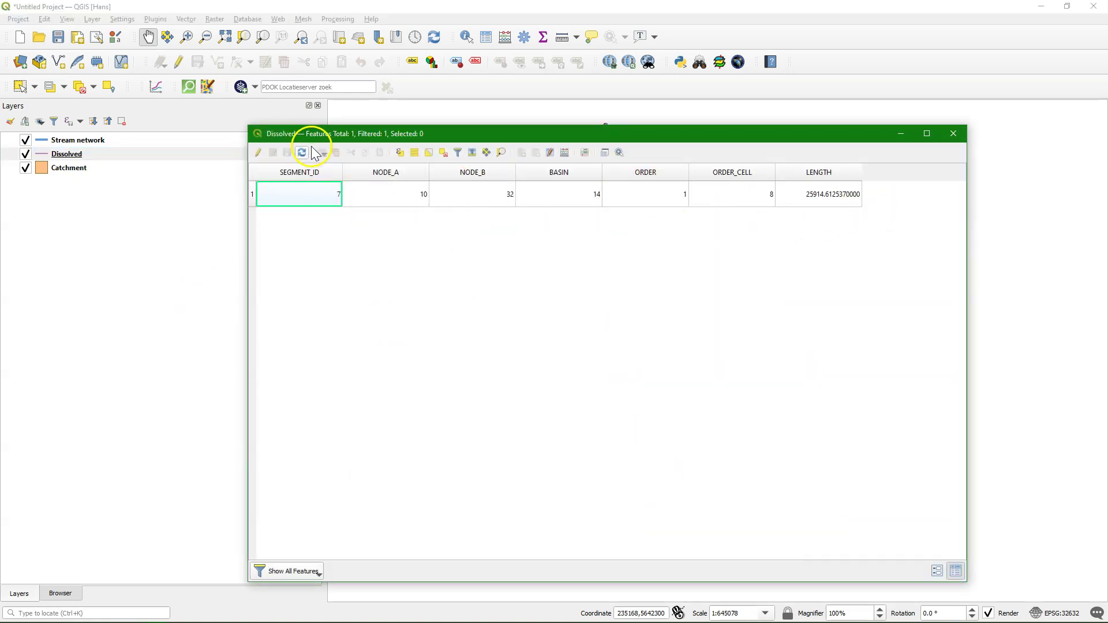
left_click(258, 153)
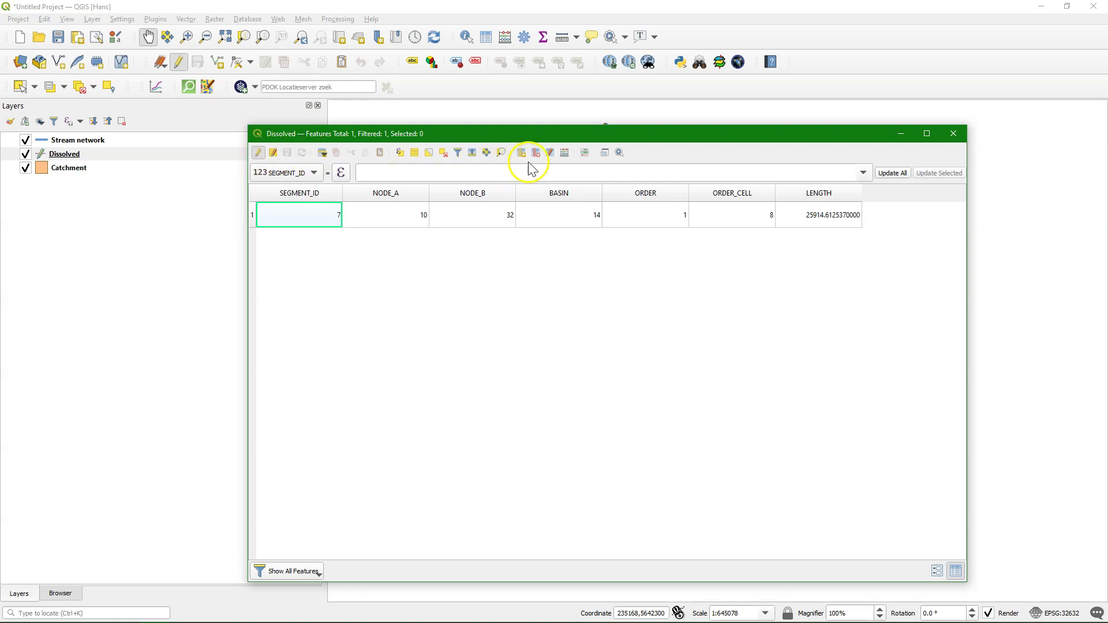
left_click(565, 154)
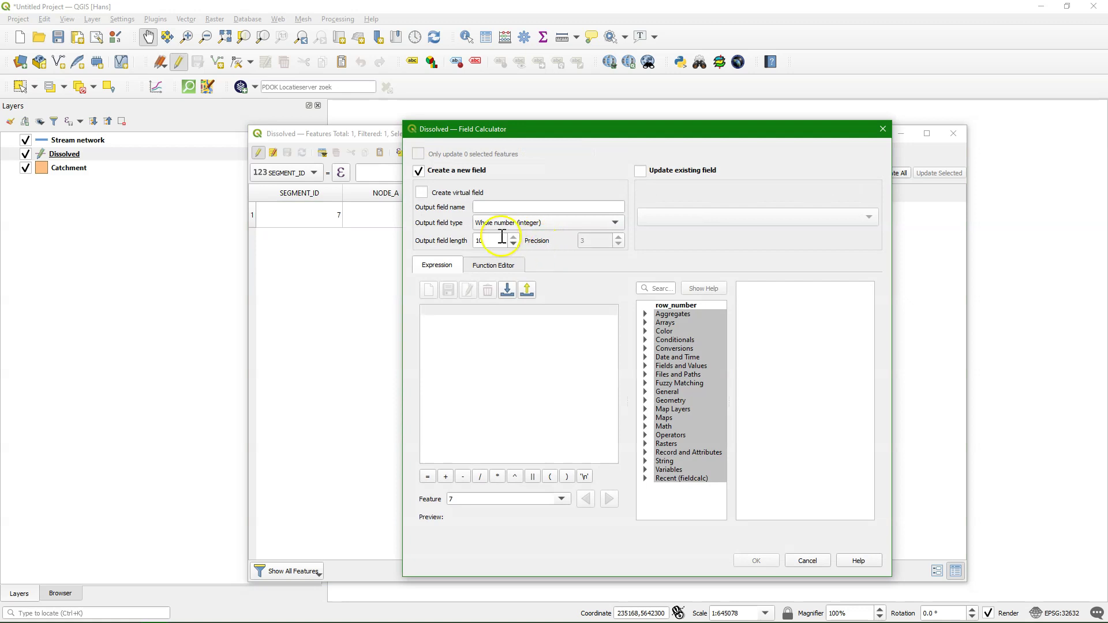
left_click(493, 209)
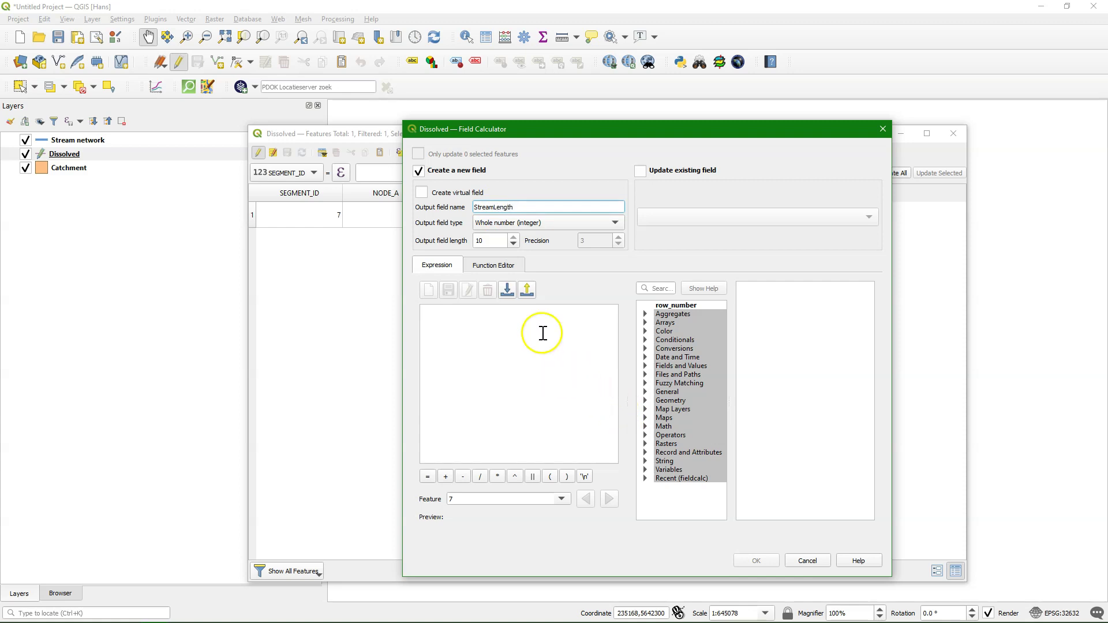
left_click(500, 224)
left_click(503, 235)
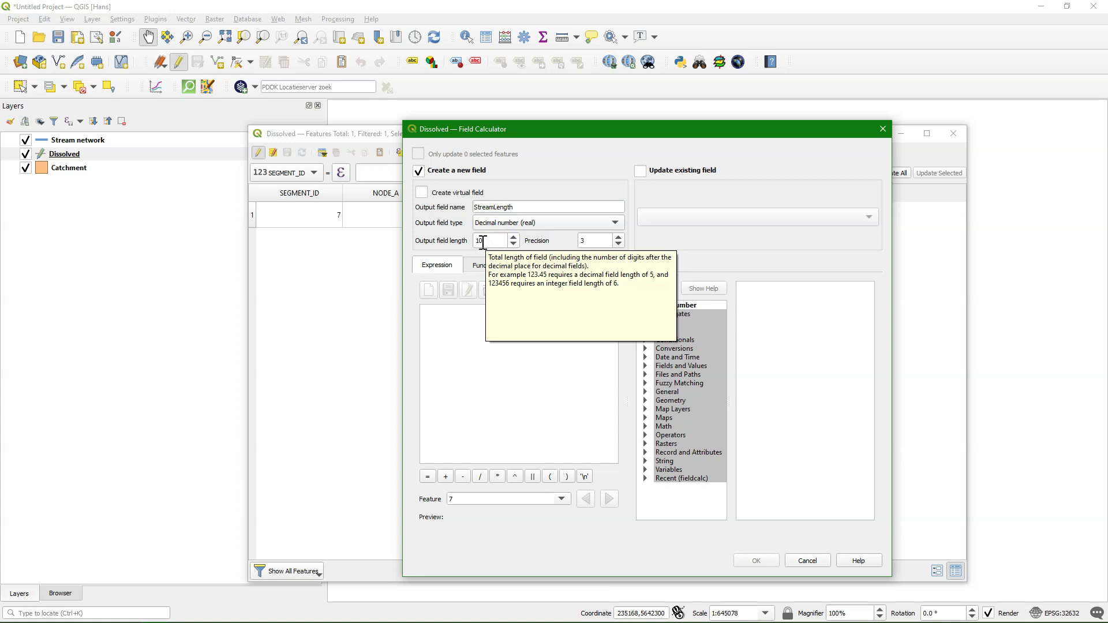
Calculate StreamLength with the $length geometry function and save the edits to the Dissolved layer
double_click(675, 400)
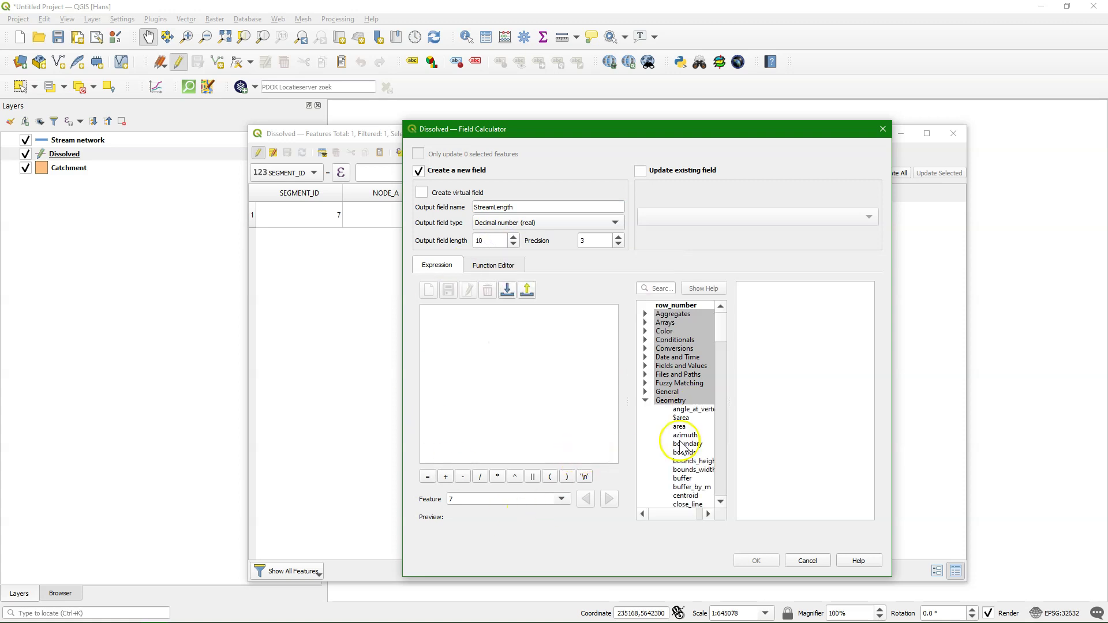
scroll(684, 453, "down", 2)
scroll(684, 456, "down", 10)
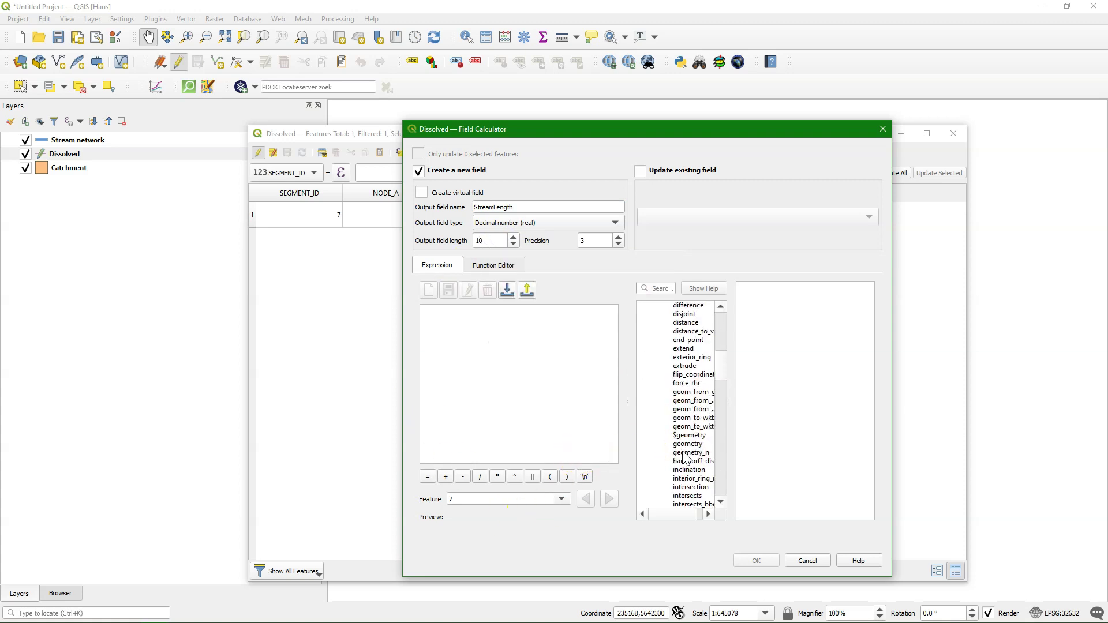
scroll(685, 459, "down", 3)
left_click(687, 410)
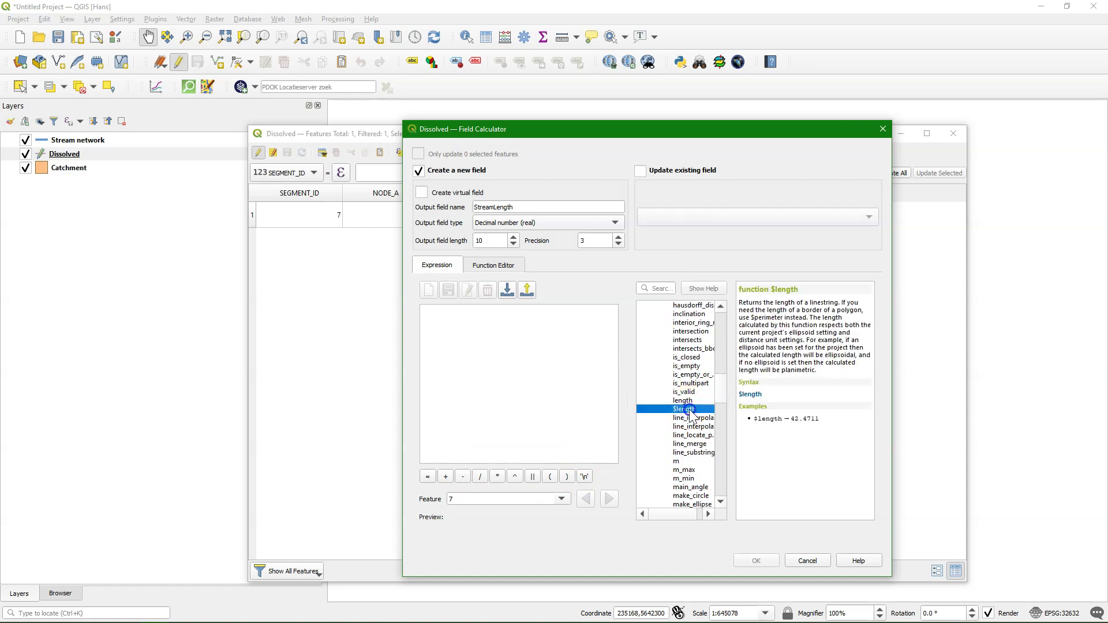
double_click(687, 409)
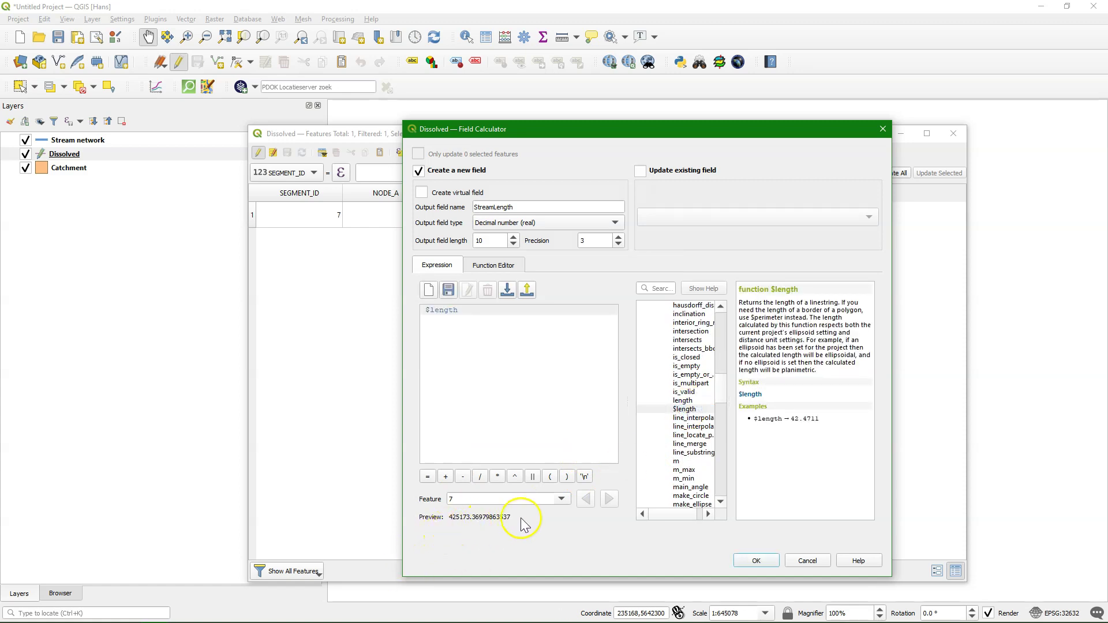
left_click(756, 561)
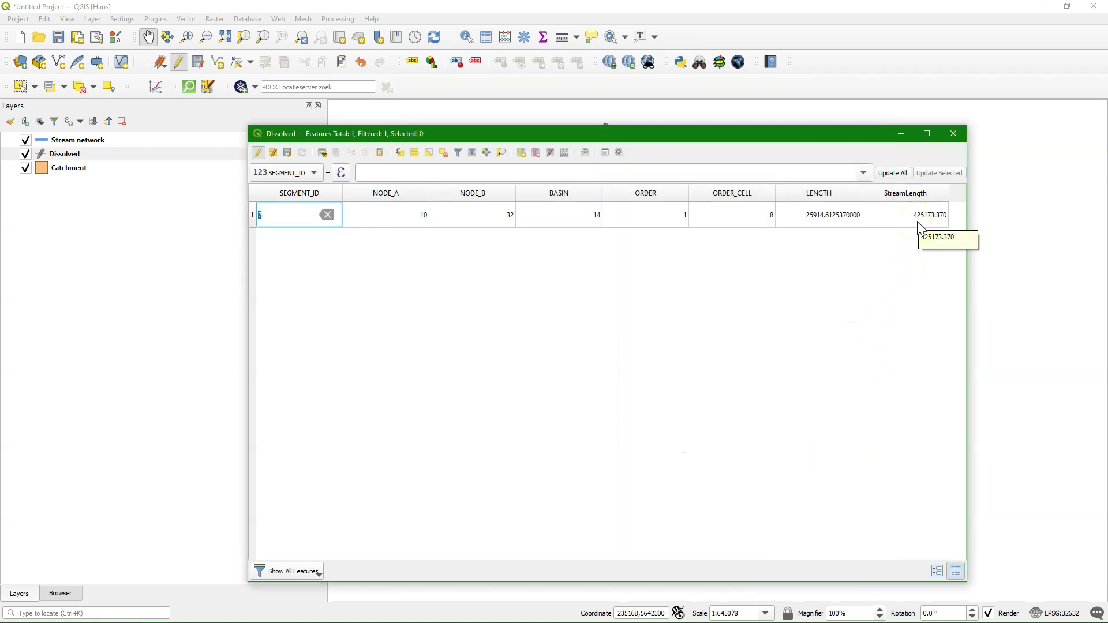
left_click(259, 153)
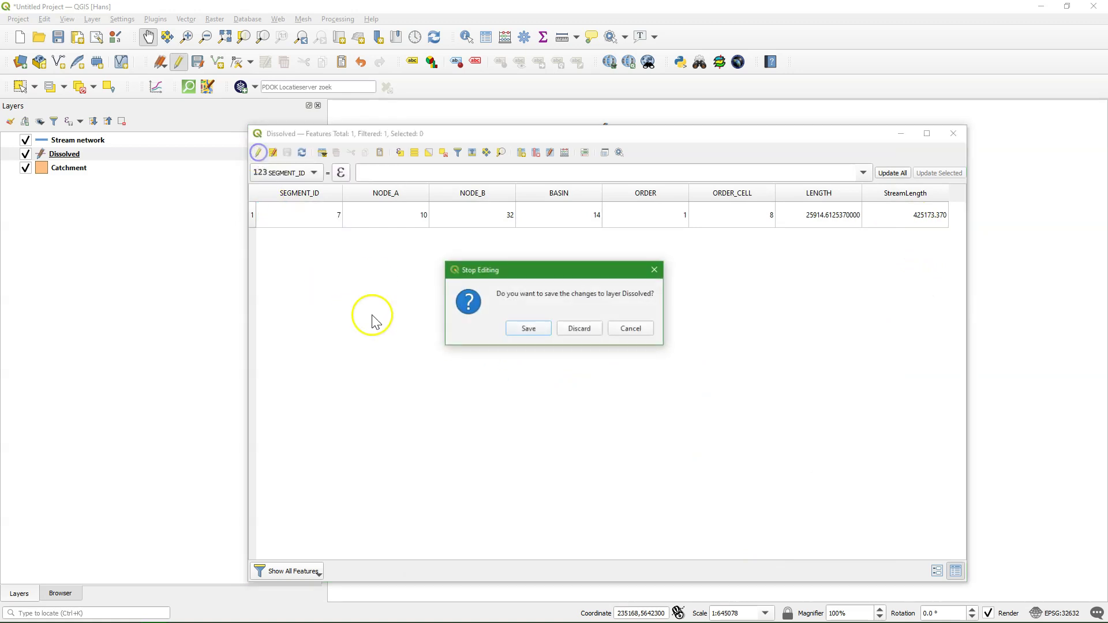
left_click(531, 331)
left_click(959, 137)
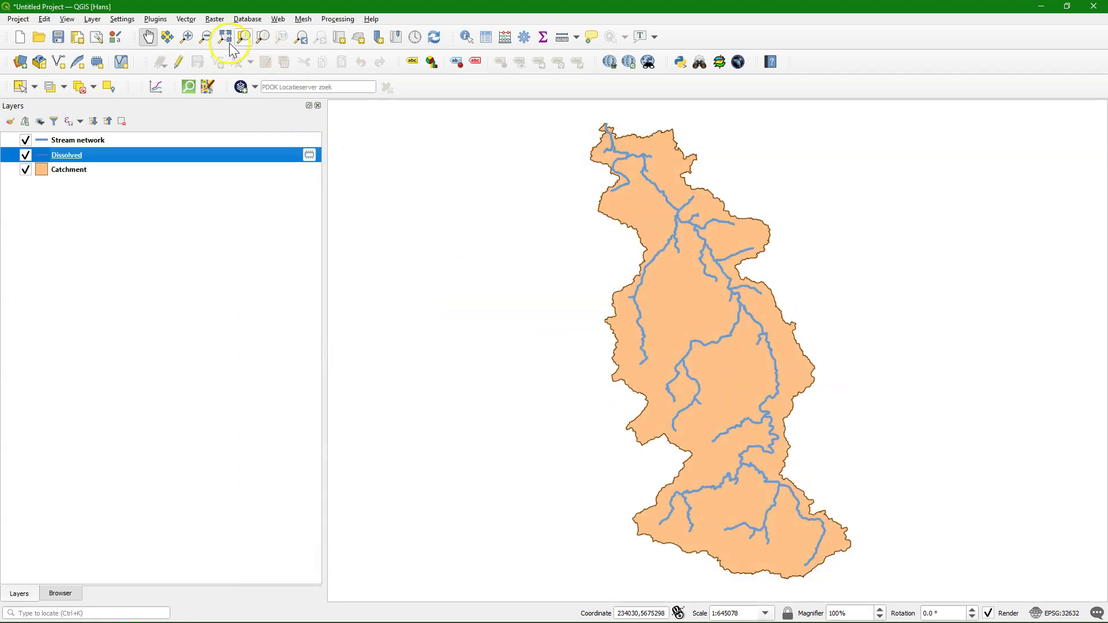
Set up Join Attributes by Location with Catchment as the base layer and Dissolved as the join layer
left_click(193, 20)
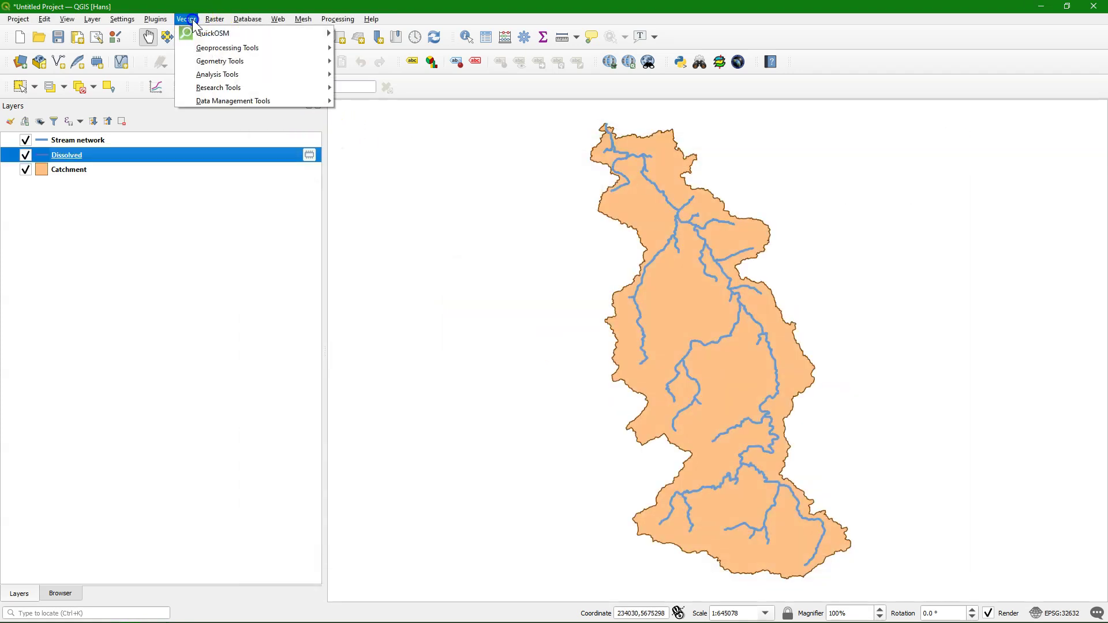
left_click(238, 102)
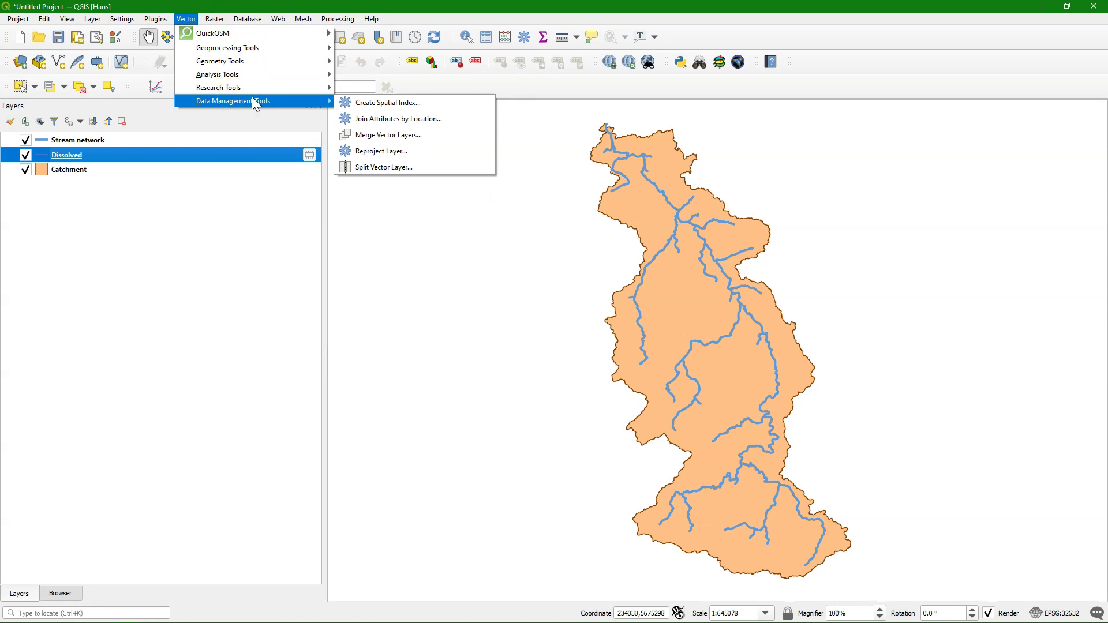
left_click(411, 118)
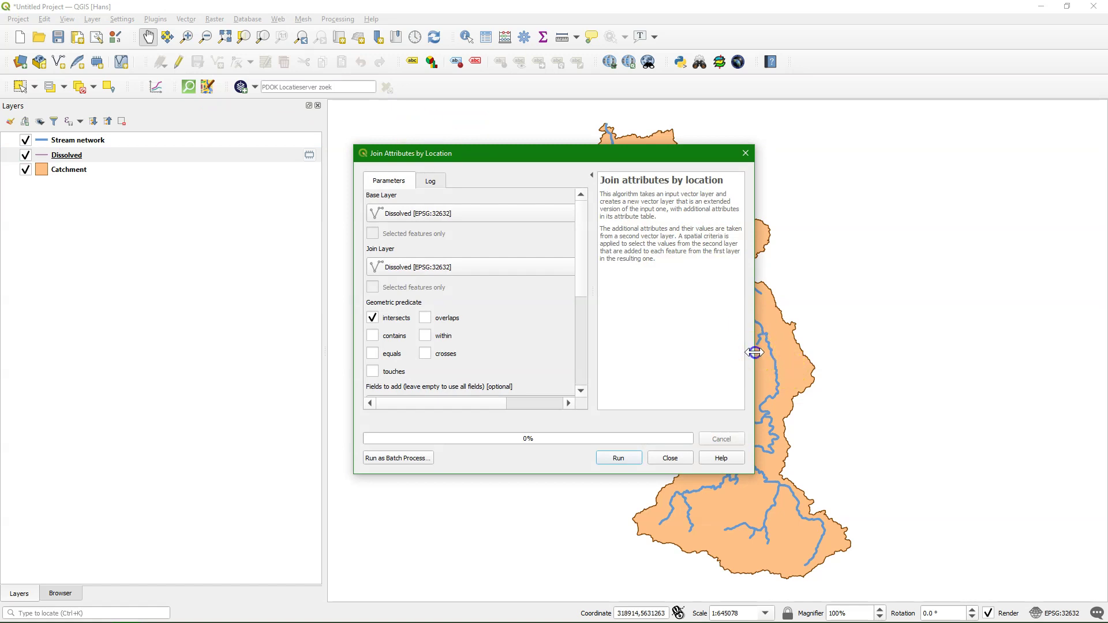
left_click_drag(755, 351, 856, 345)
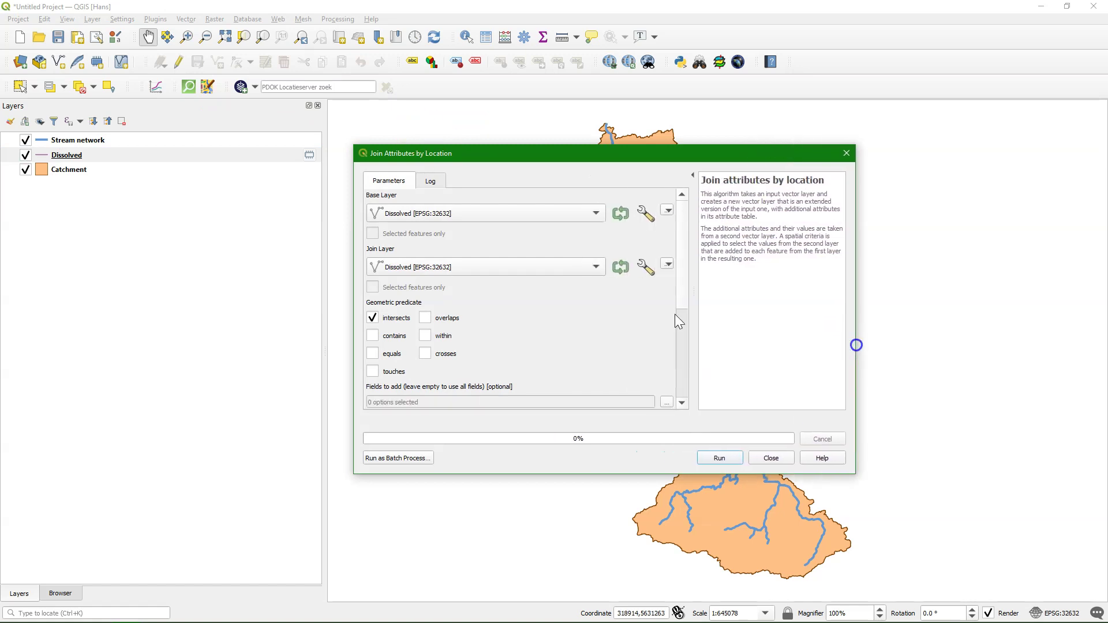
left_click(407, 221)
left_click(410, 197)
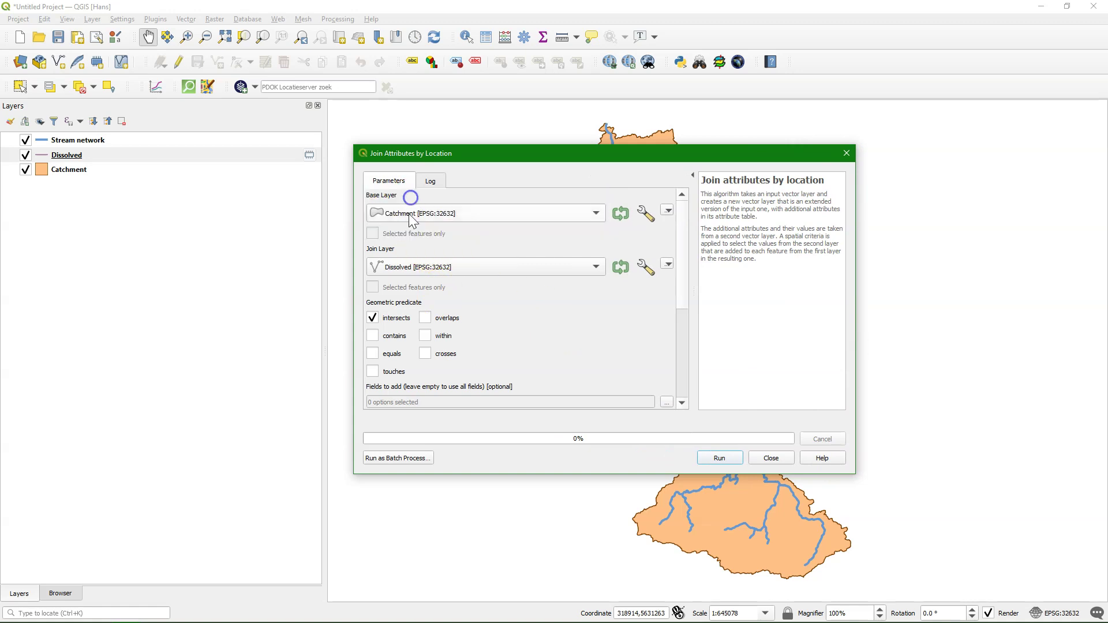
left_click(407, 267)
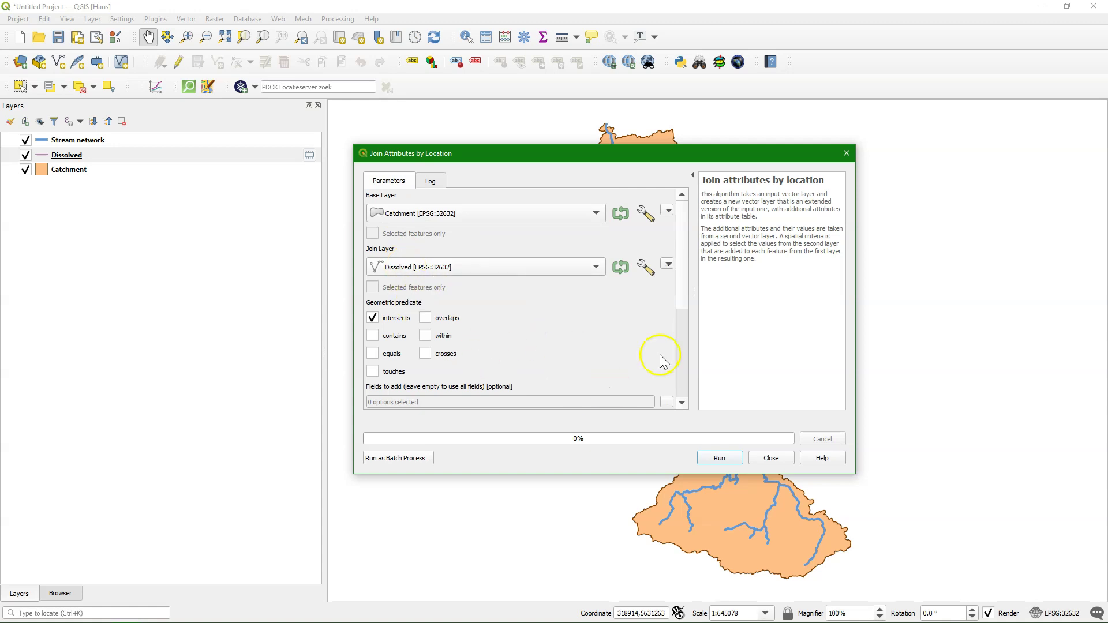
Set the join type to take attributes of the first matching feature only (one-to-one) and run the join into a temporary layer
left_click_drag(684, 294, 684, 393)
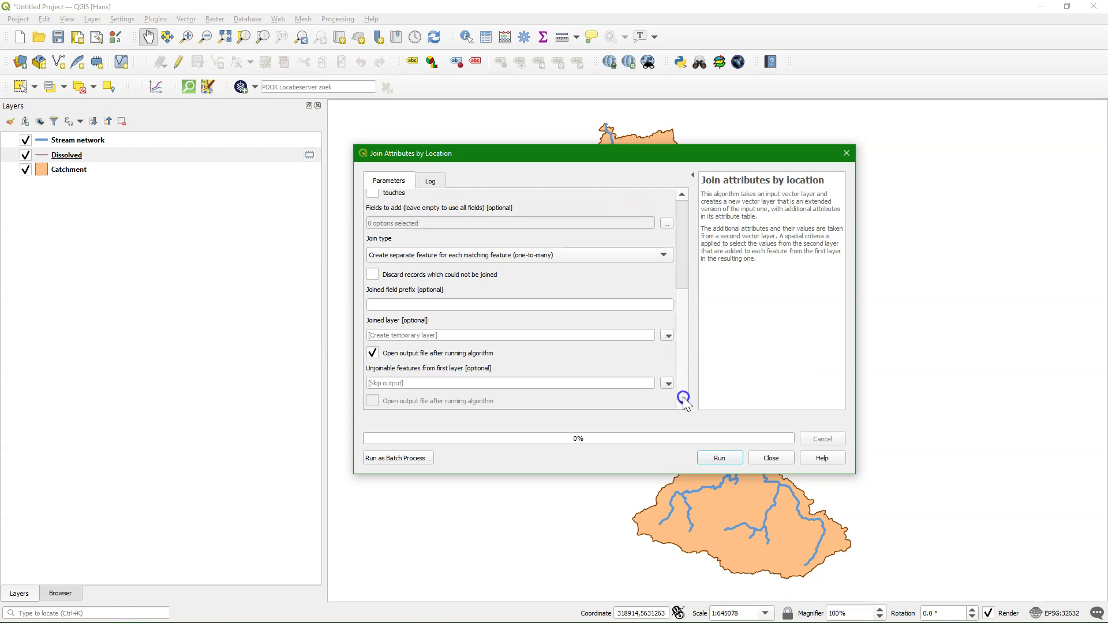
left_click(667, 255)
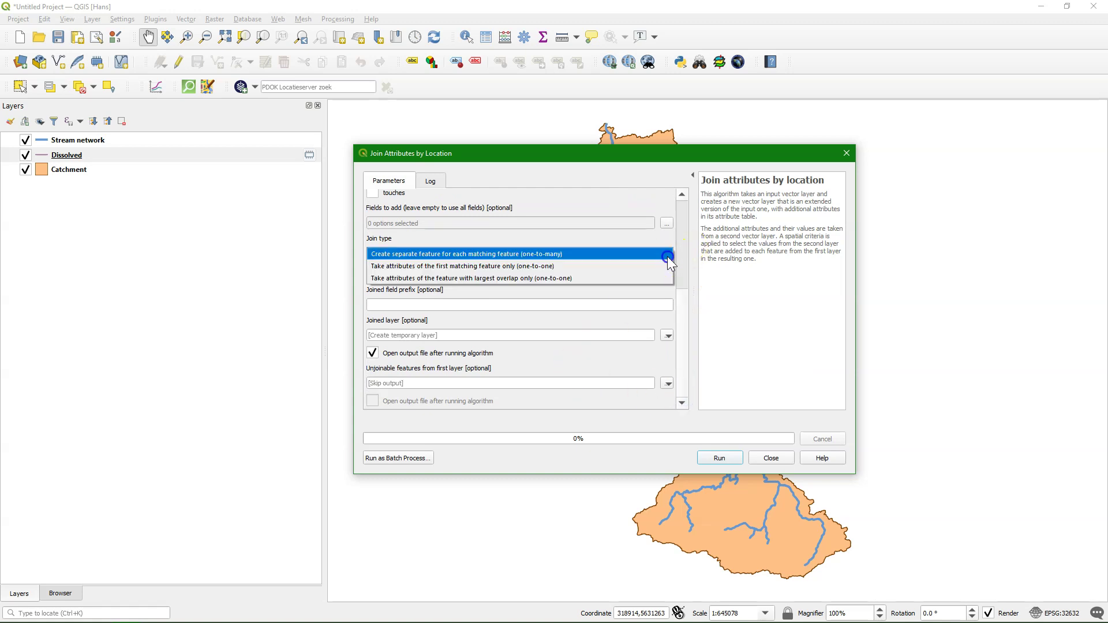
left_click(518, 267)
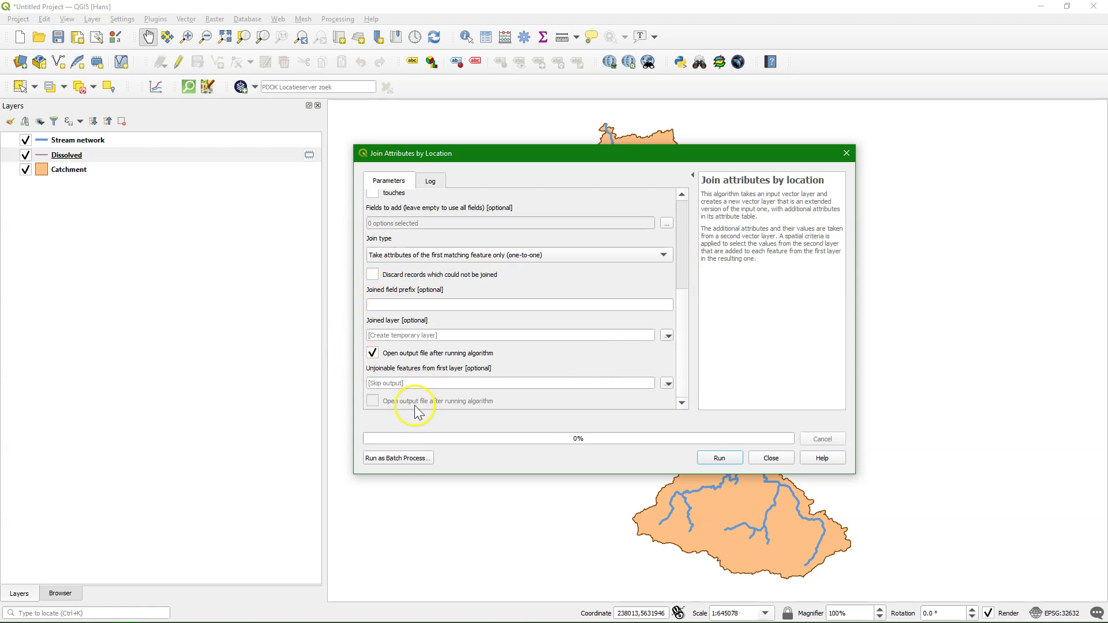
left_click(717, 459)
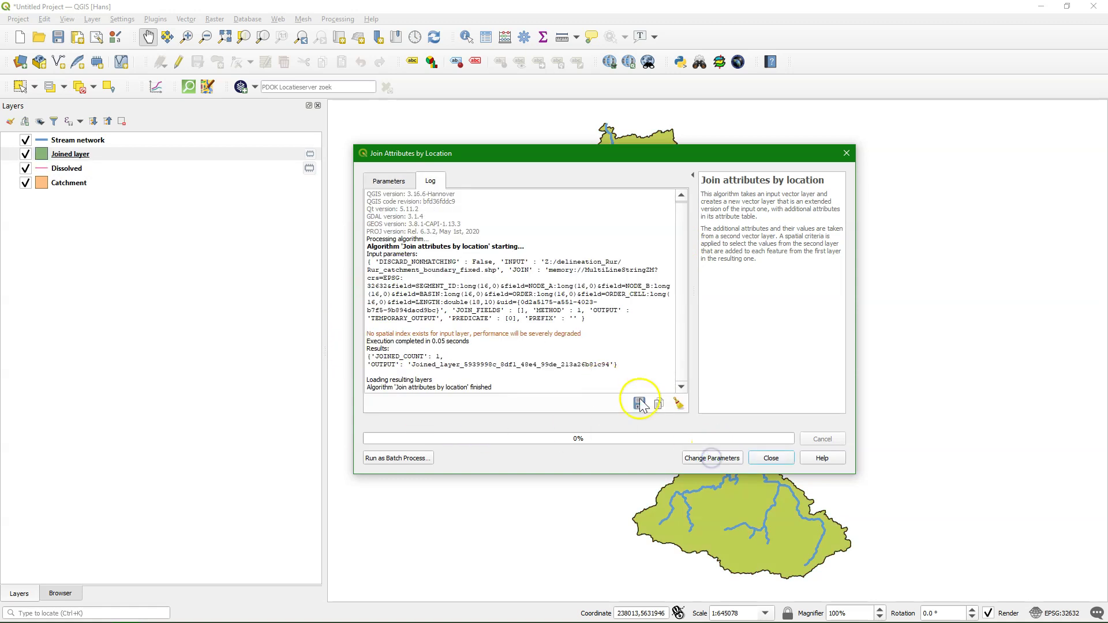
left_click(774, 459)
Open the attribute table of the Joined layer and examine its combined catchment and stream attributes
right_click(80, 155)
left_click(121, 317)
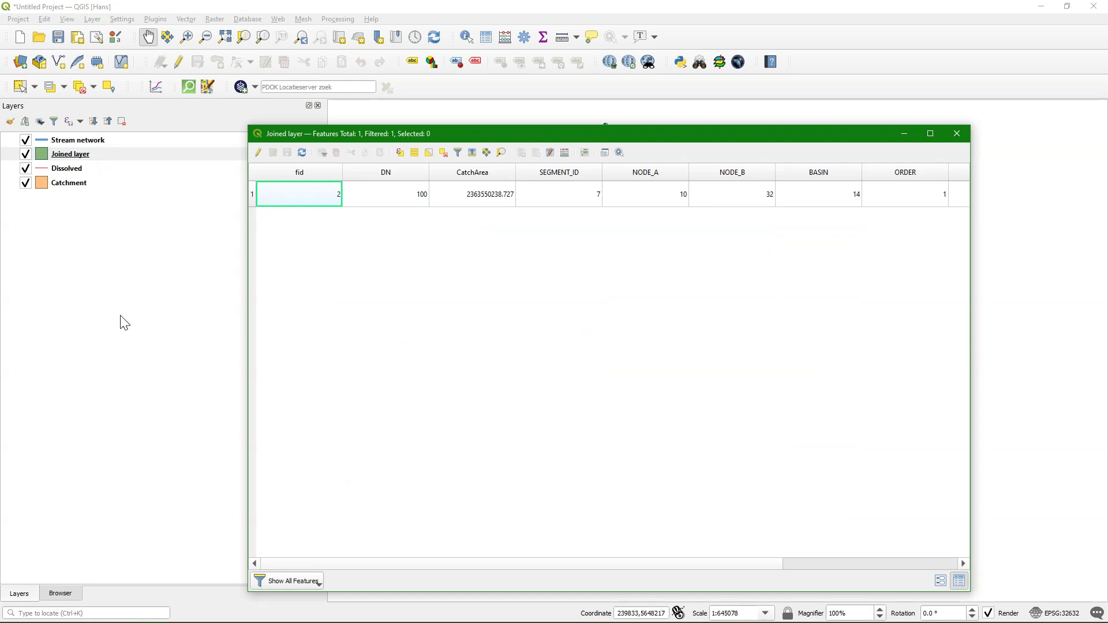
left_click_drag(440, 564, 398, 555)
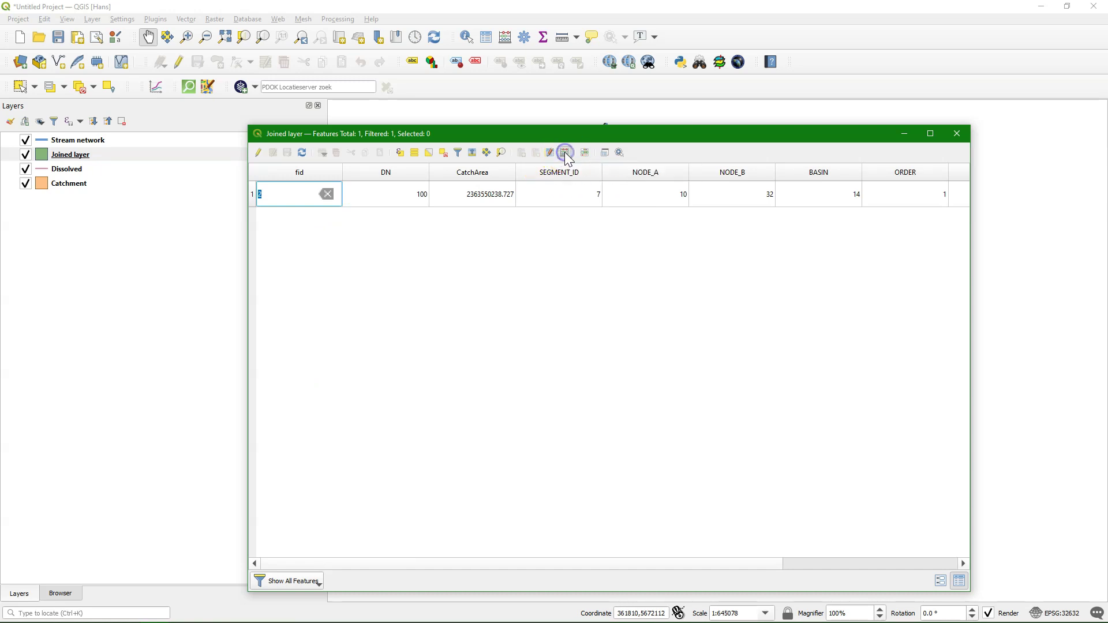
Define a new decimal field named DrainDens with precision 10 in the Joined layer's field calculator
left_click(564, 152)
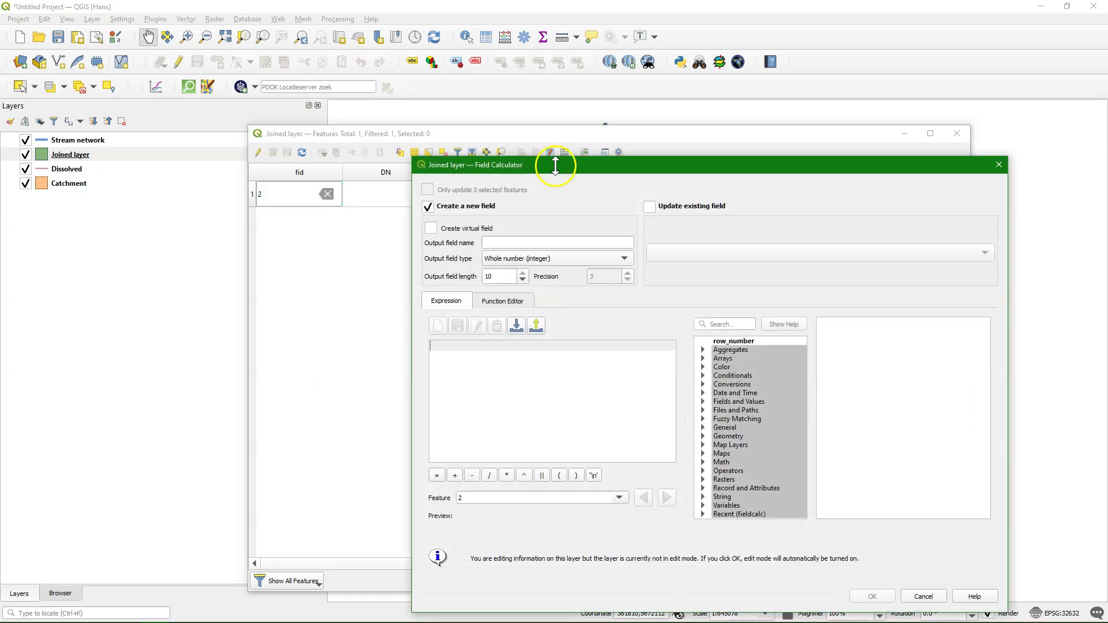
left_click(519, 245)
type("Drain")
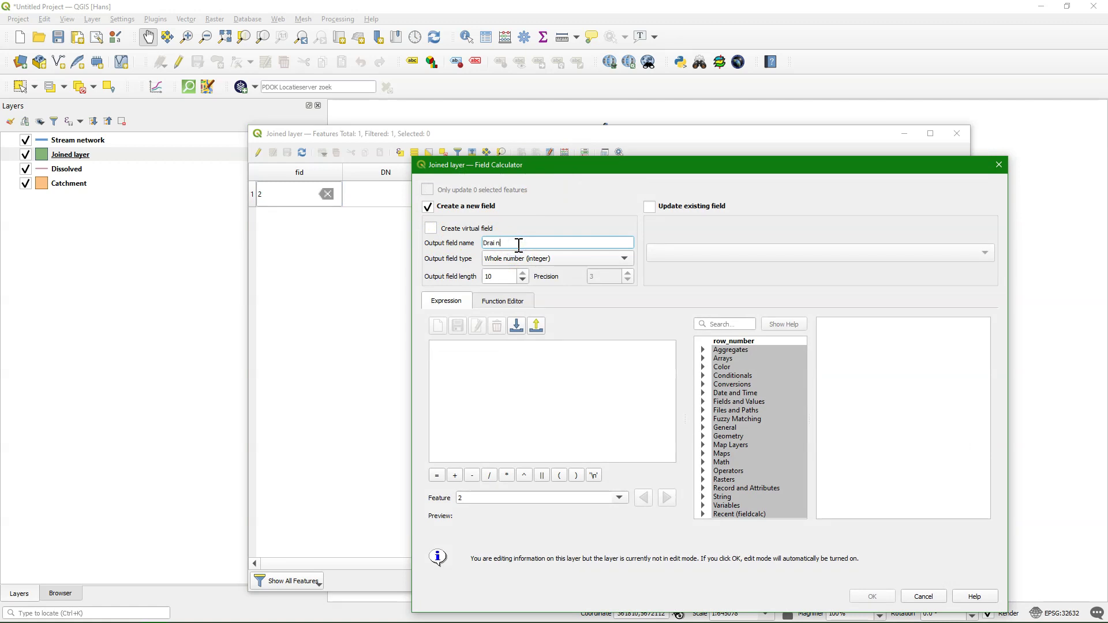
type("Dens")
left_click(532, 255)
left_click(531, 268)
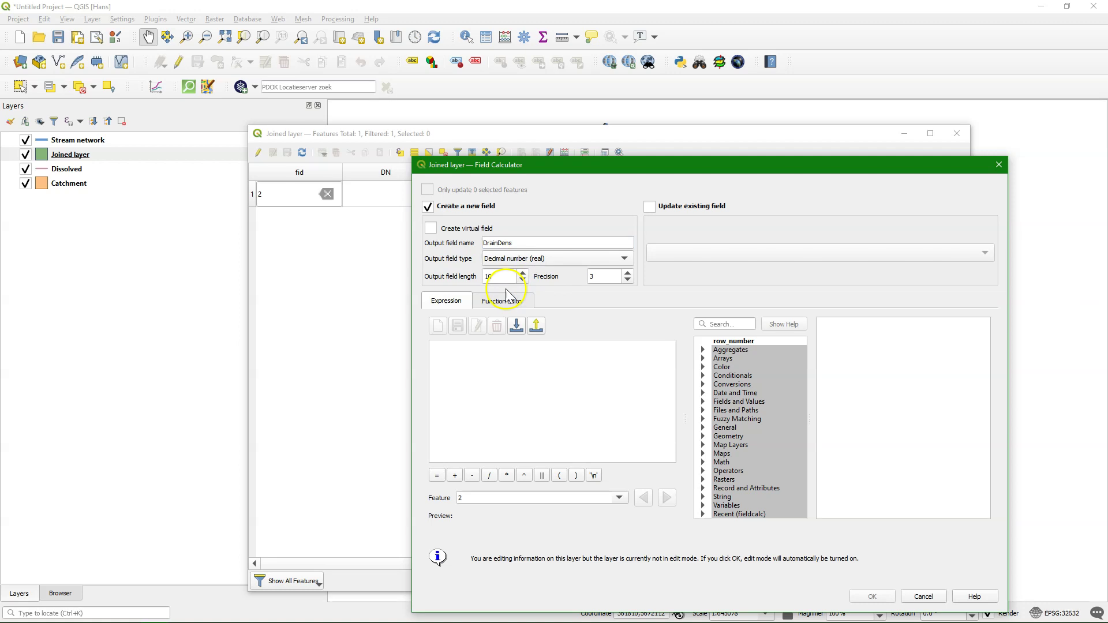
double_click(593, 277)
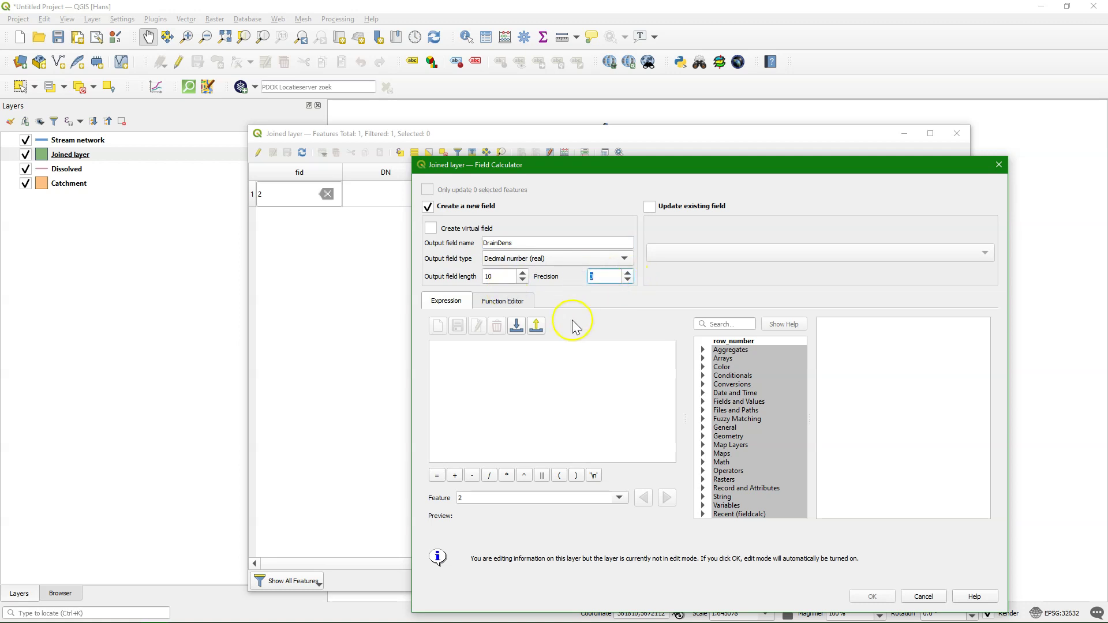
type("1")
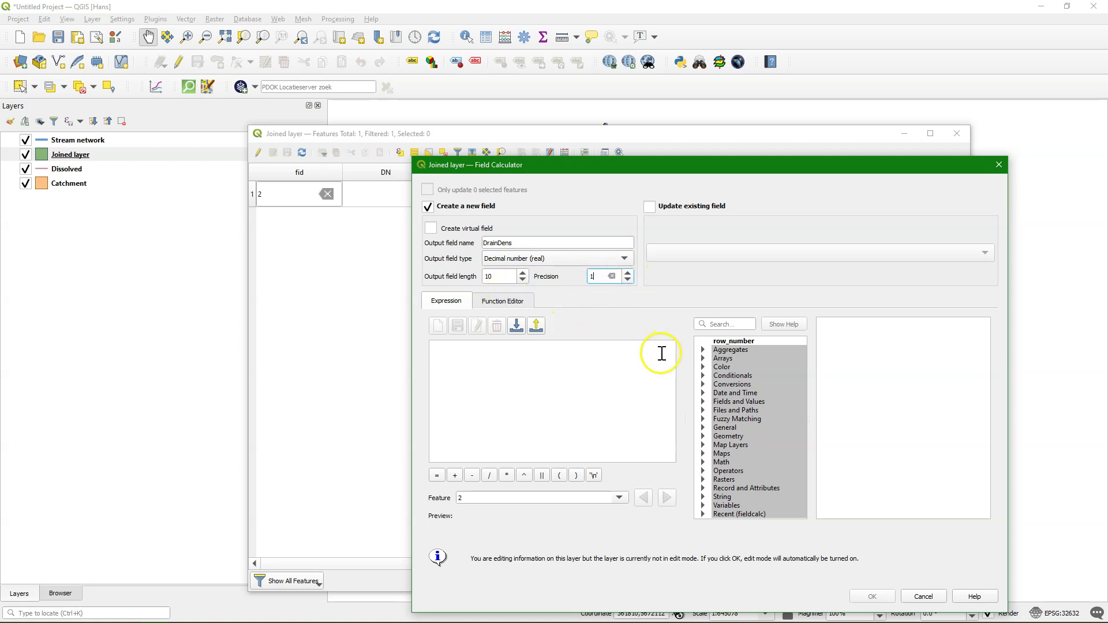
type("0")
Calculate DrainDens with the expression "StreamLength" / "CatchArea"
left_click(653, 373)
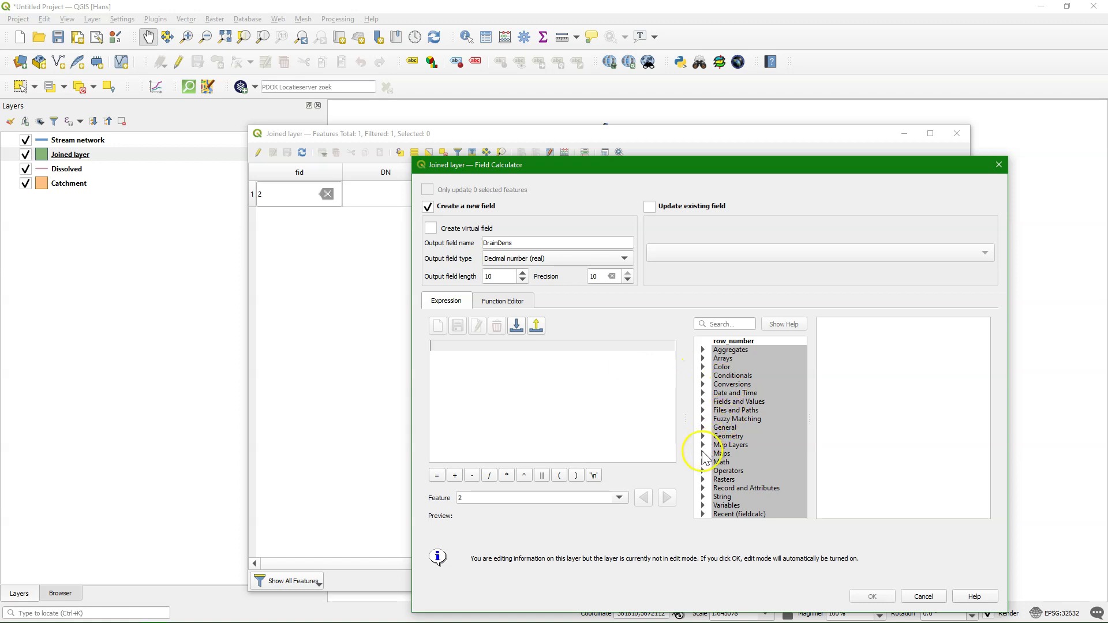
left_click(704, 403)
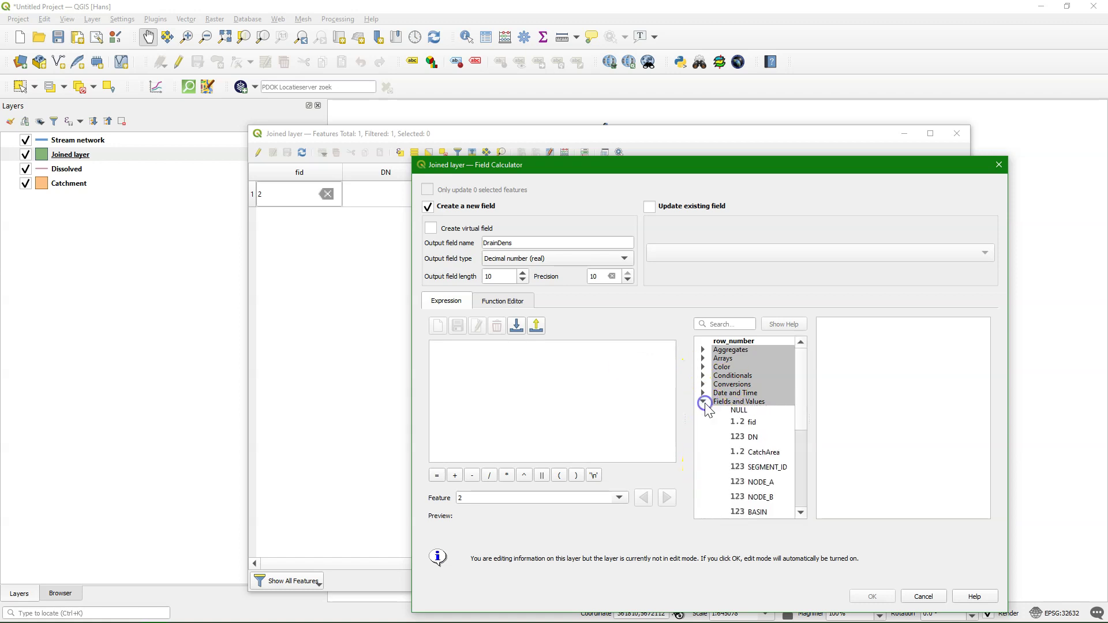
scroll(721, 426, "down", 3)
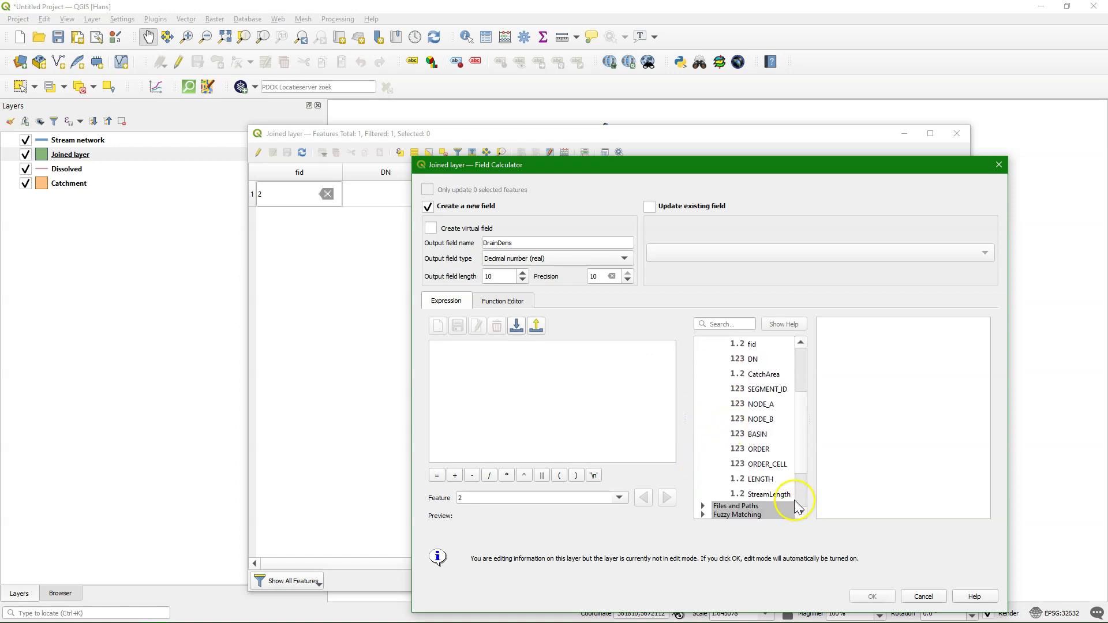
double_click(770, 494)
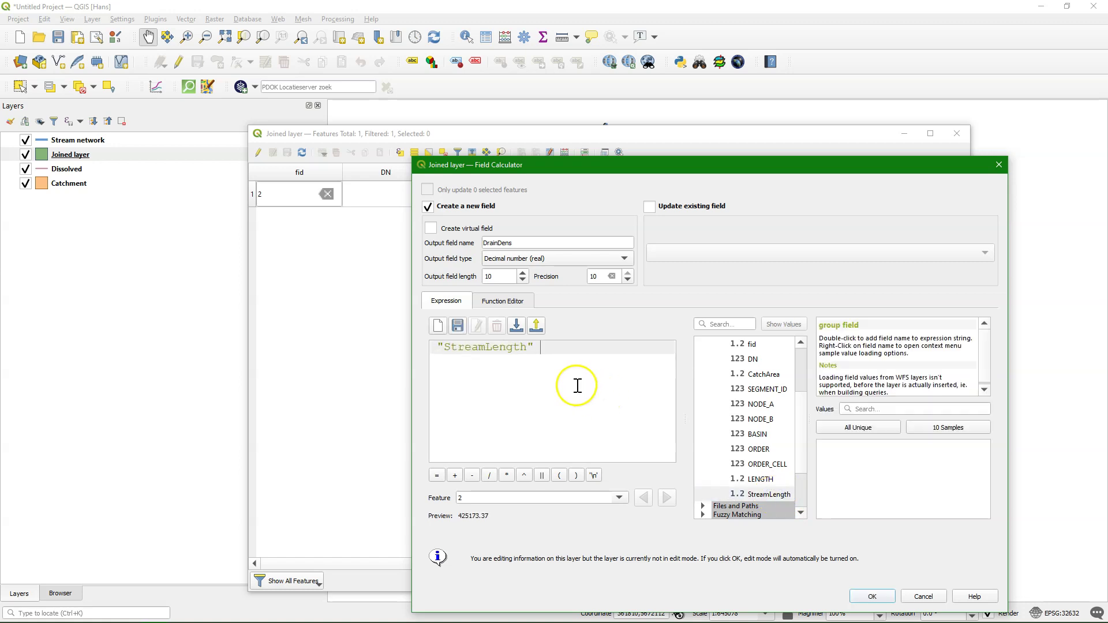
left_click(489, 475)
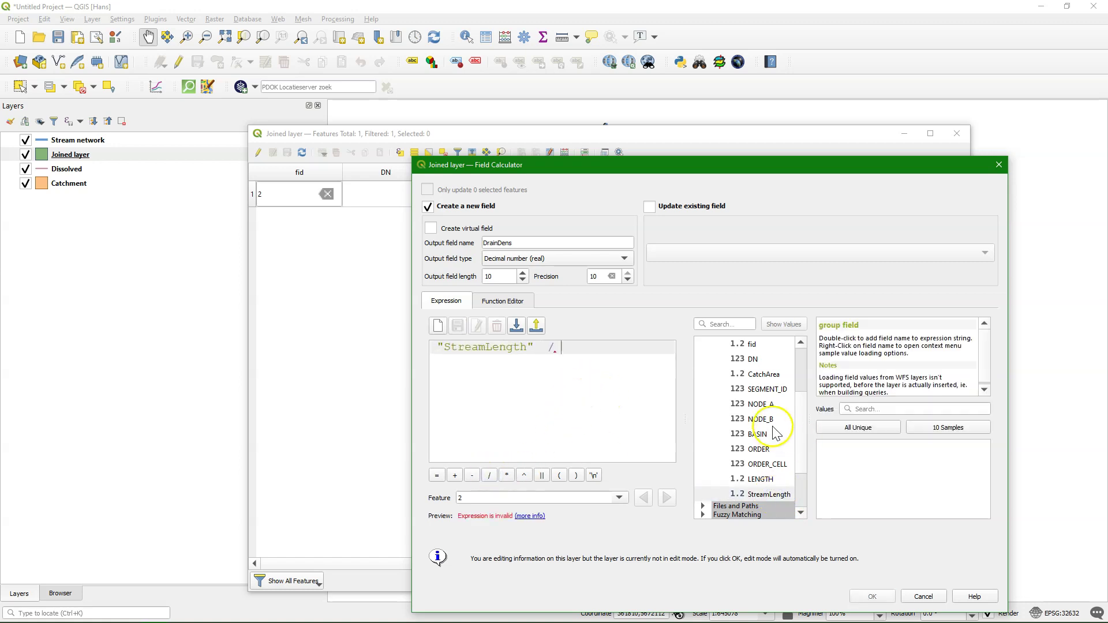
double_click(760, 374)
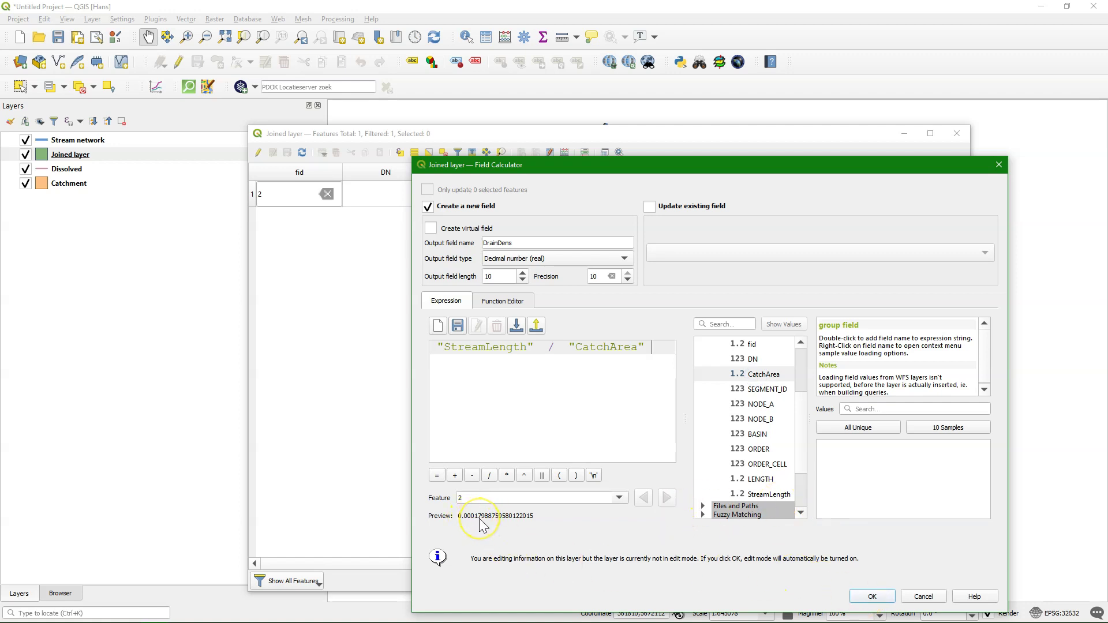
left_click(874, 597)
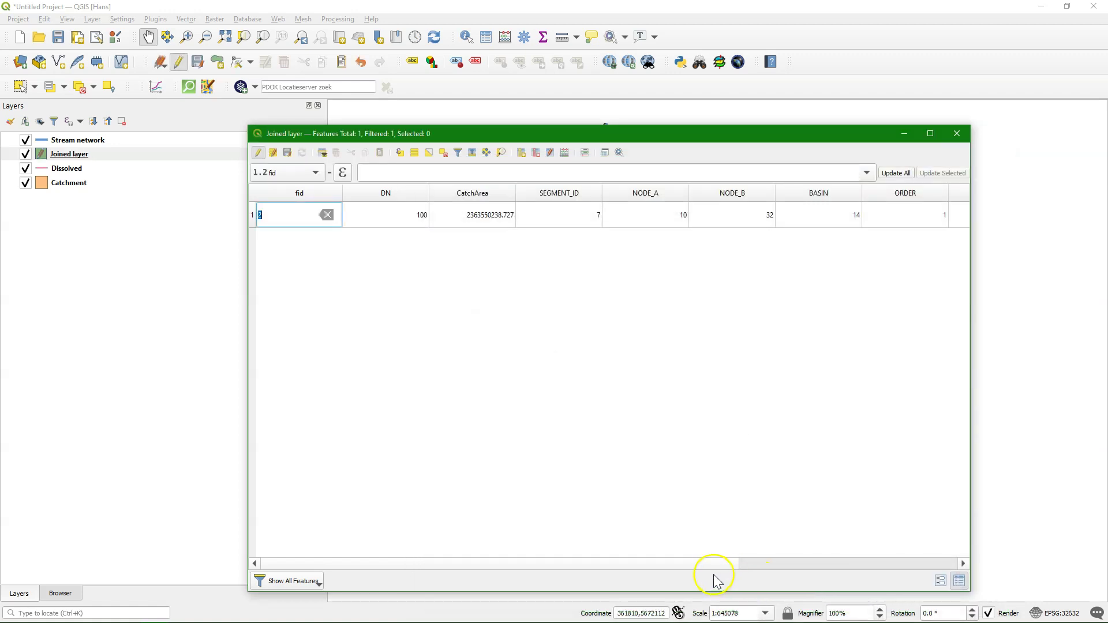
Check the DrainDens value, save the edits to the Joined layer and close its attribute table
left_click(949, 565)
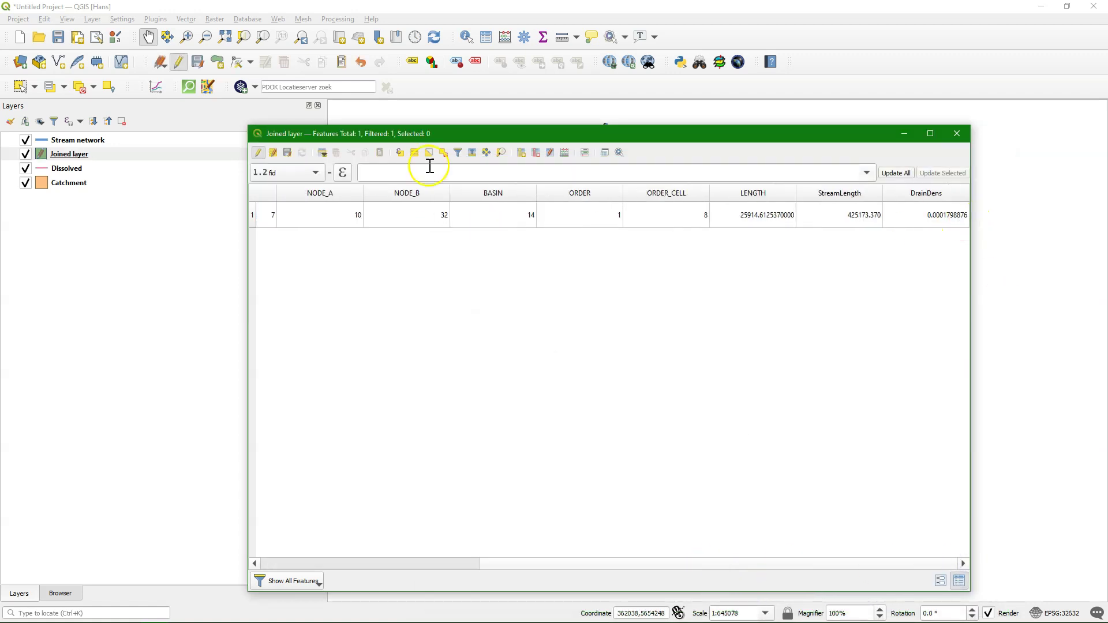
left_click(258, 152)
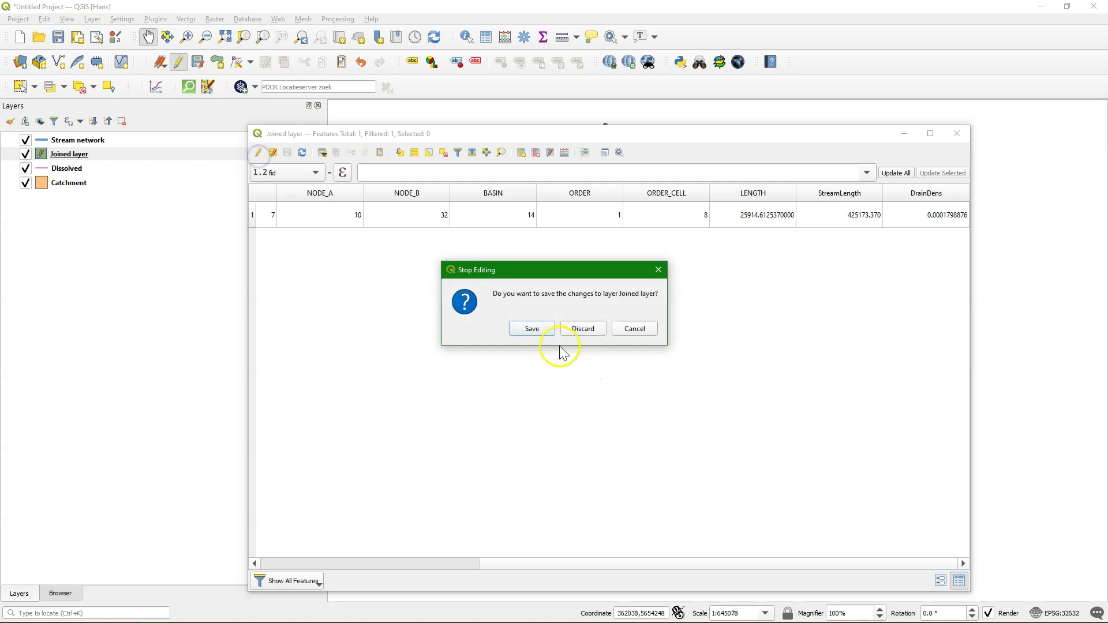
left_click(532, 330)
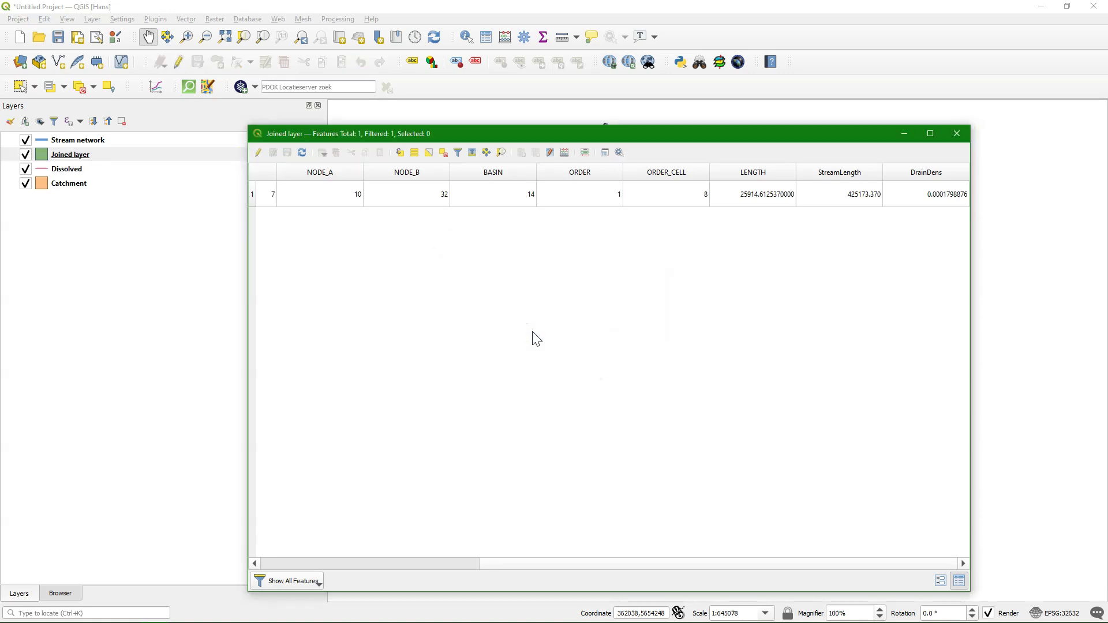
left_click(959, 131)
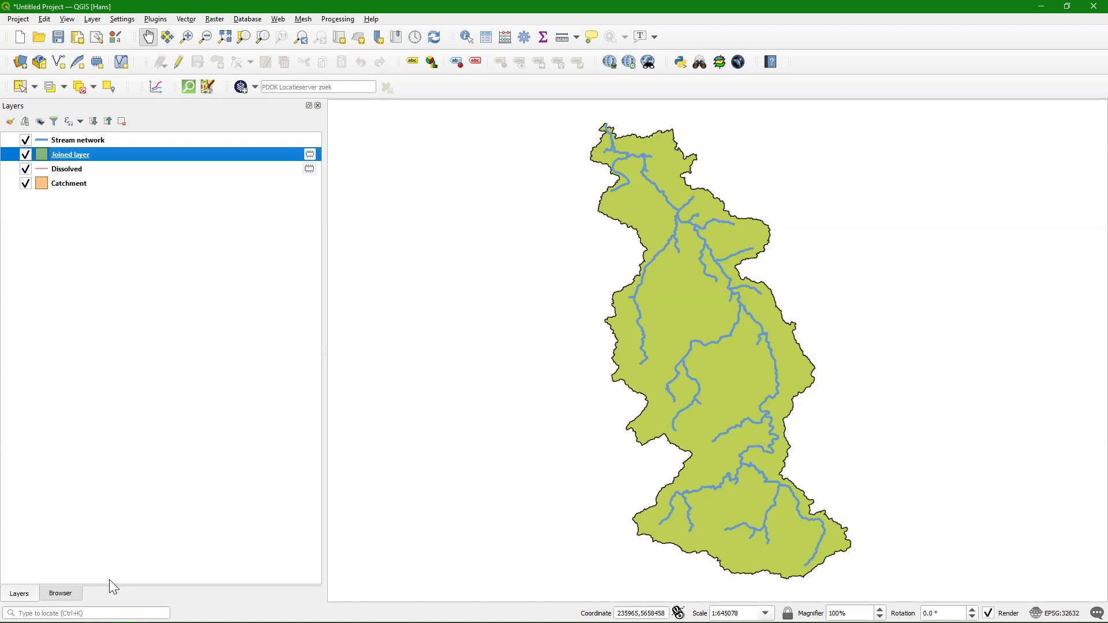
Search the processing tools for "dens" and open Line density with Dissolved as its input line layer
left_click(108, 470)
left_click(338, 19)
left_click(351, 34)
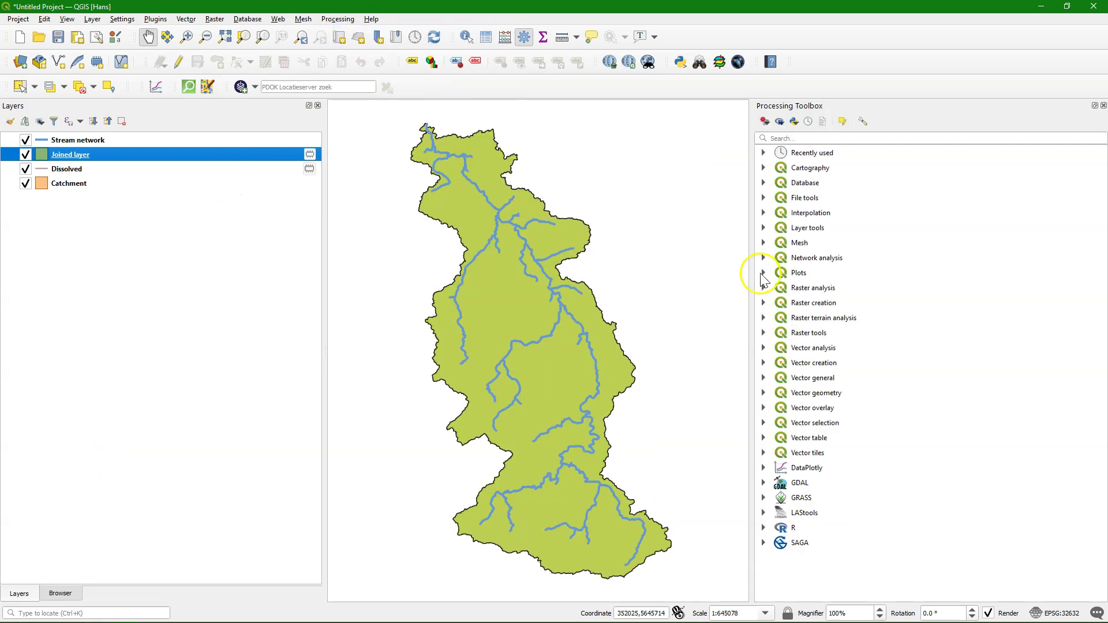
left_click(799, 140)
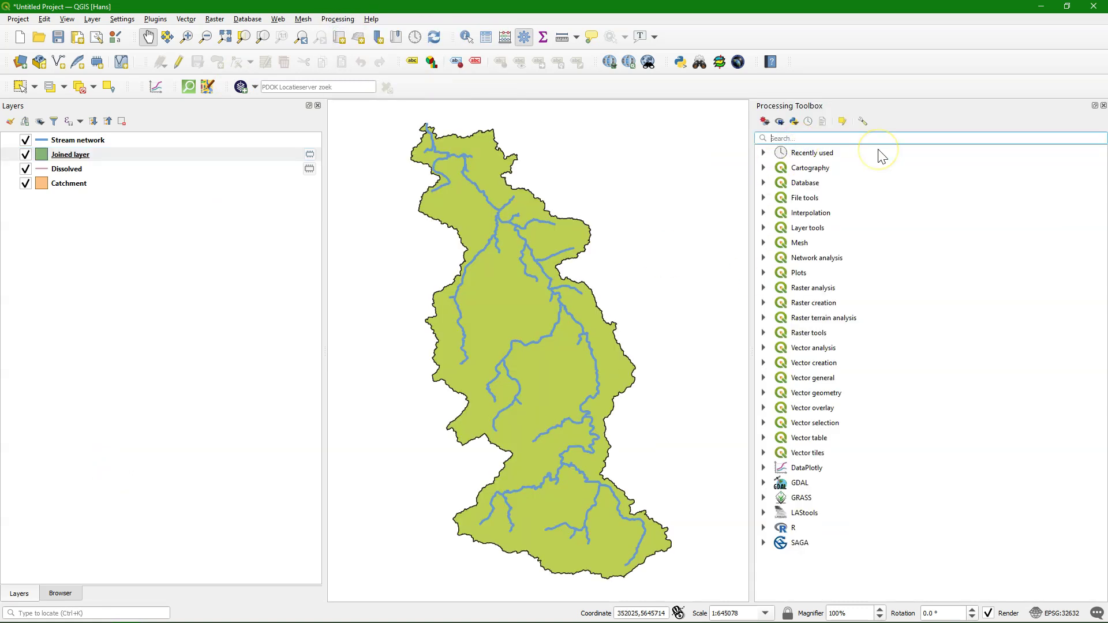
type("dens")
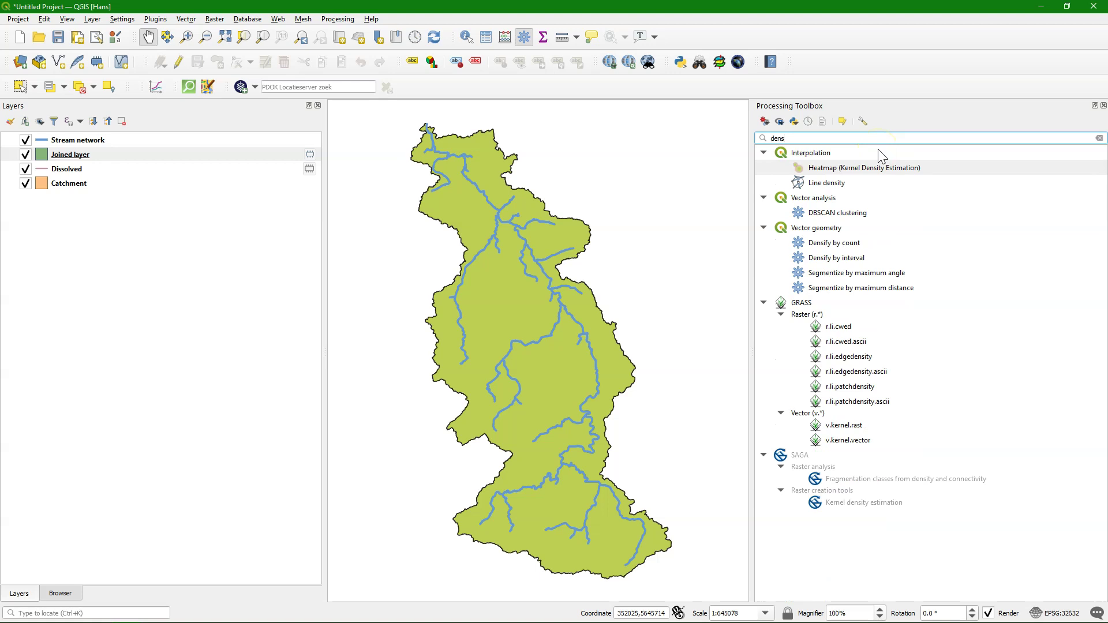
left_click(829, 183)
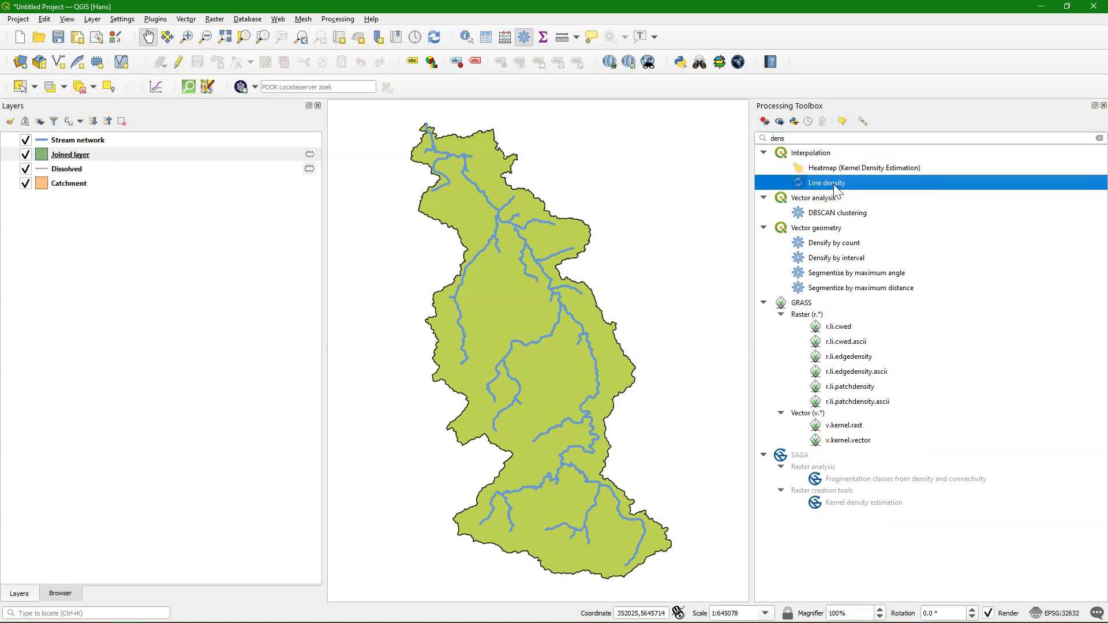
double_click(834, 184)
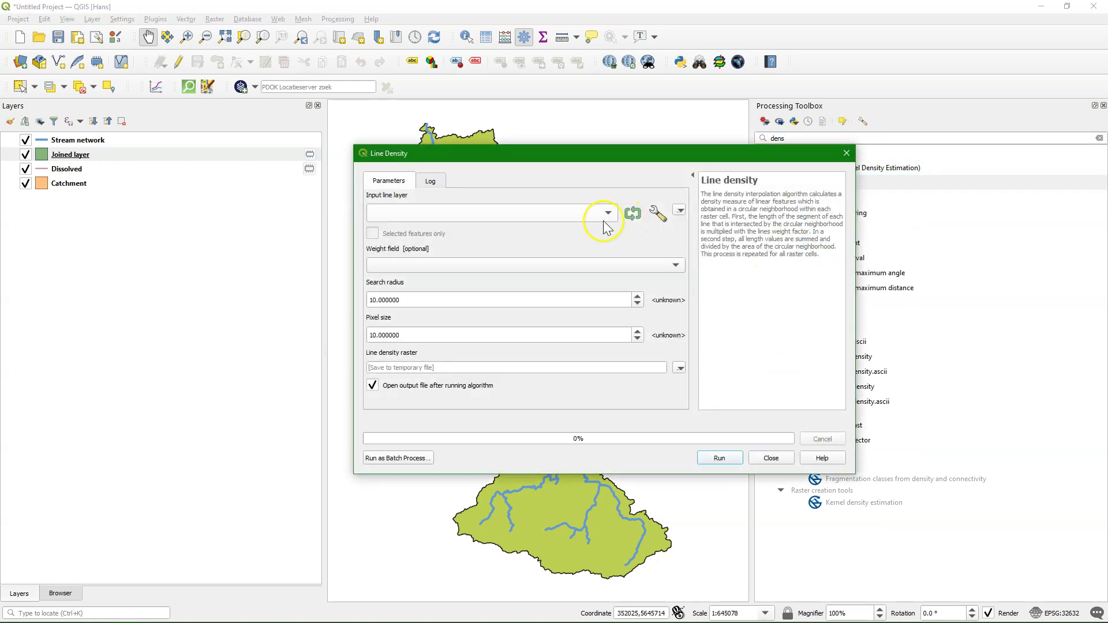
left_click(602, 222)
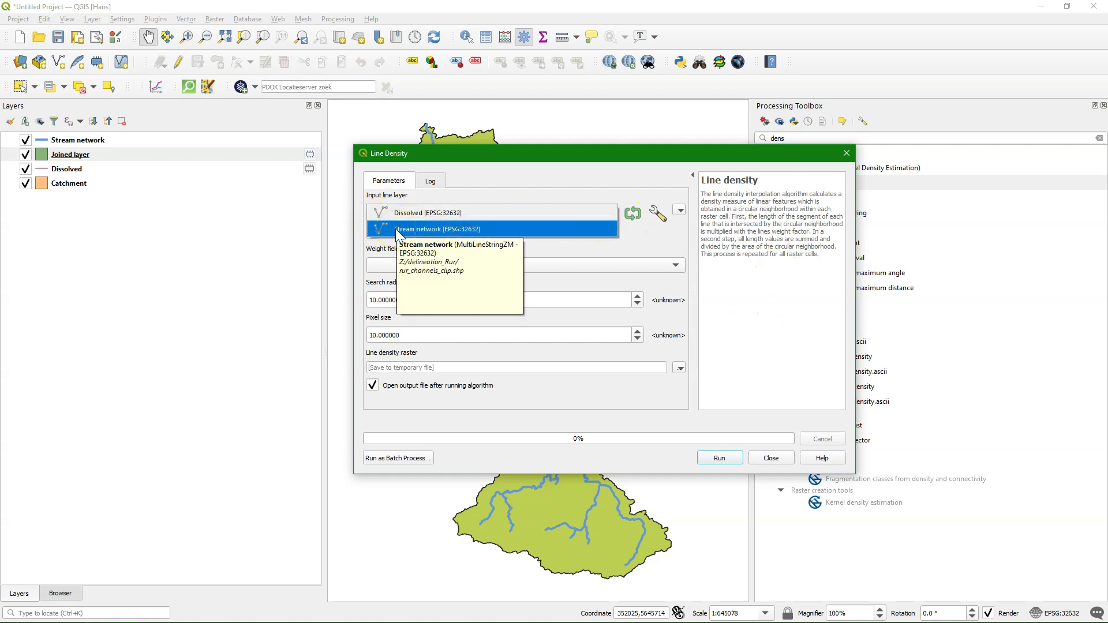
left_click(406, 213)
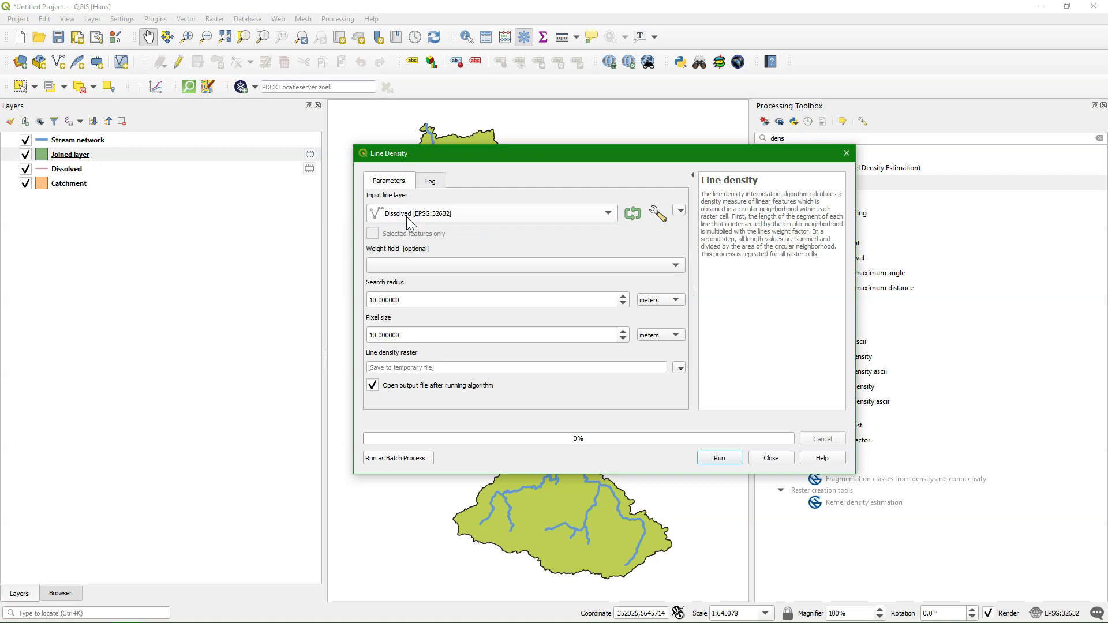
Set the line density search radius to 10 kilometers
left_click(659, 188)
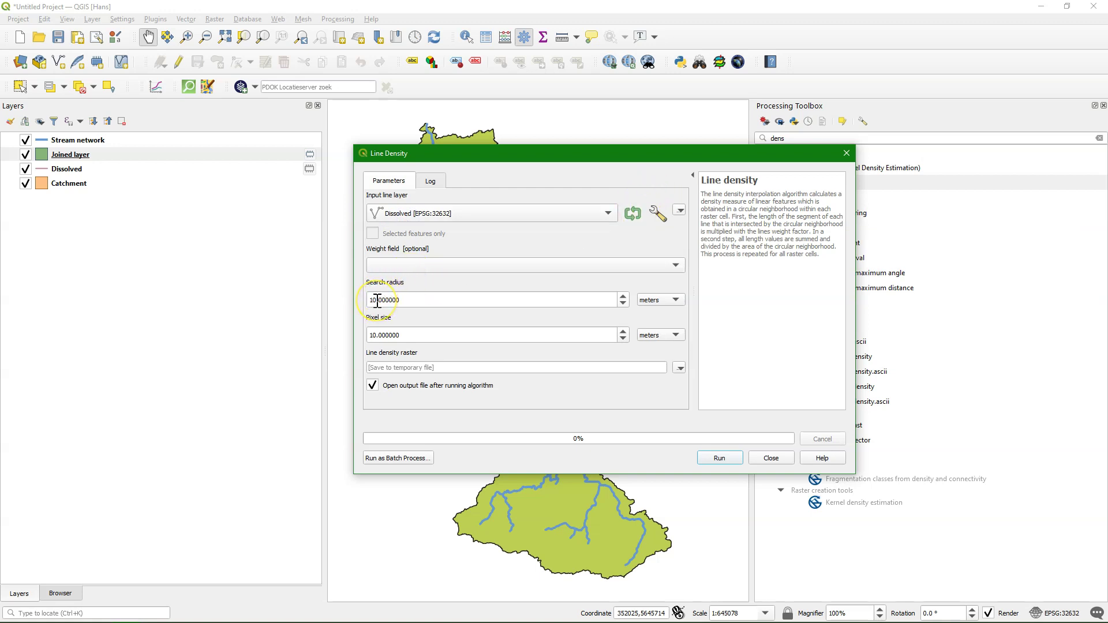
left_click(658, 300)
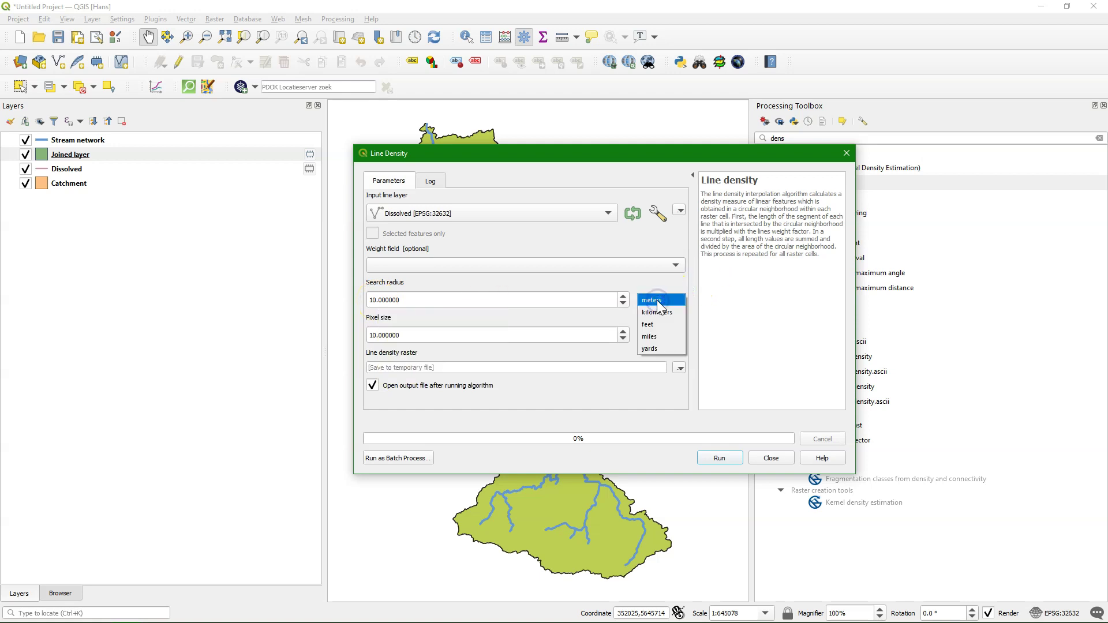
left_click(652, 313)
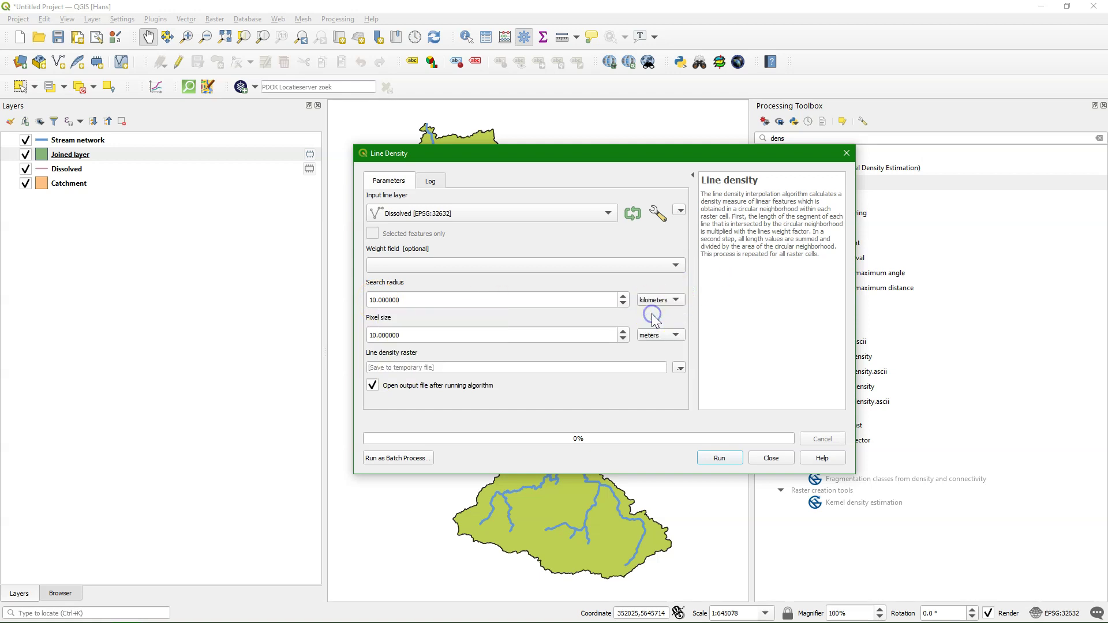
left_click(377, 301)
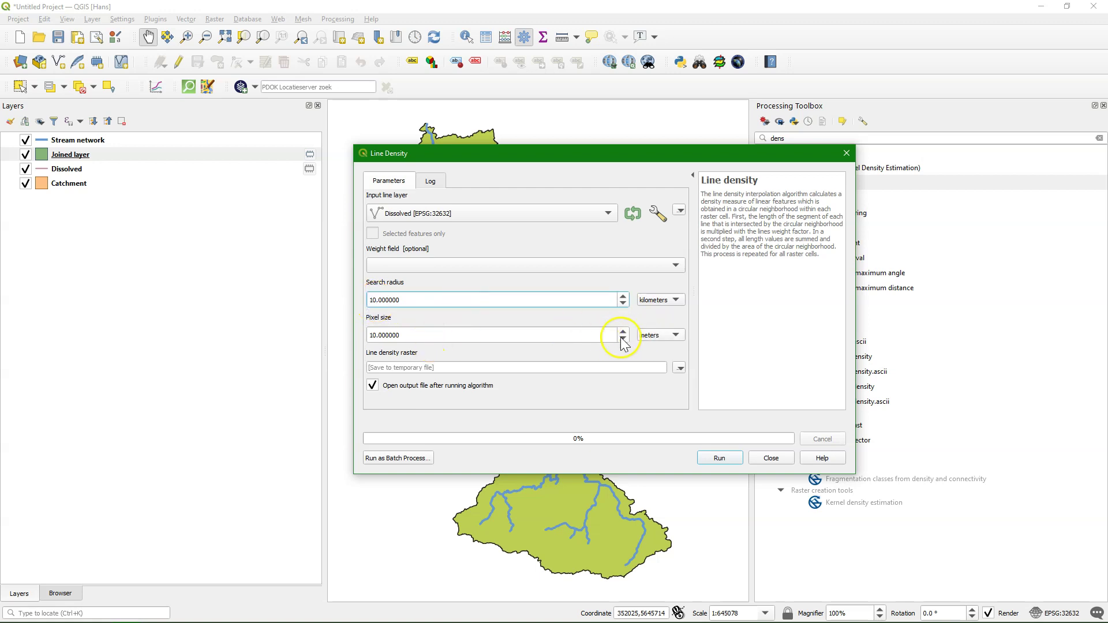
Set the pixel size to 1000 meters, run Line density to a temporary raster and close the dialog
left_click(429, 333)
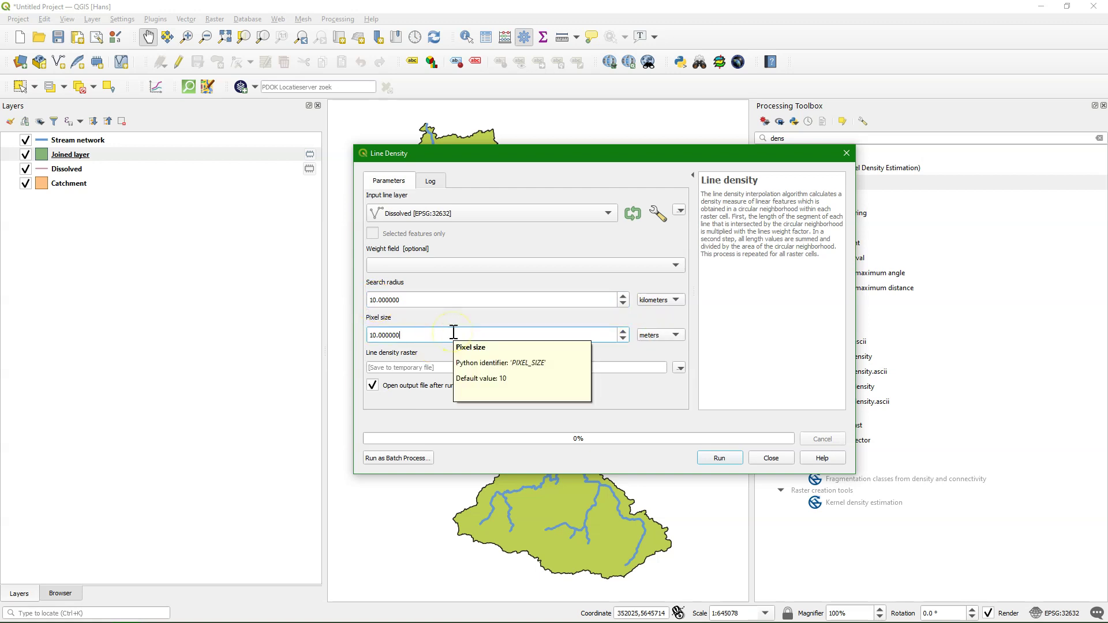
left_click(376, 336)
left_click(377, 336)
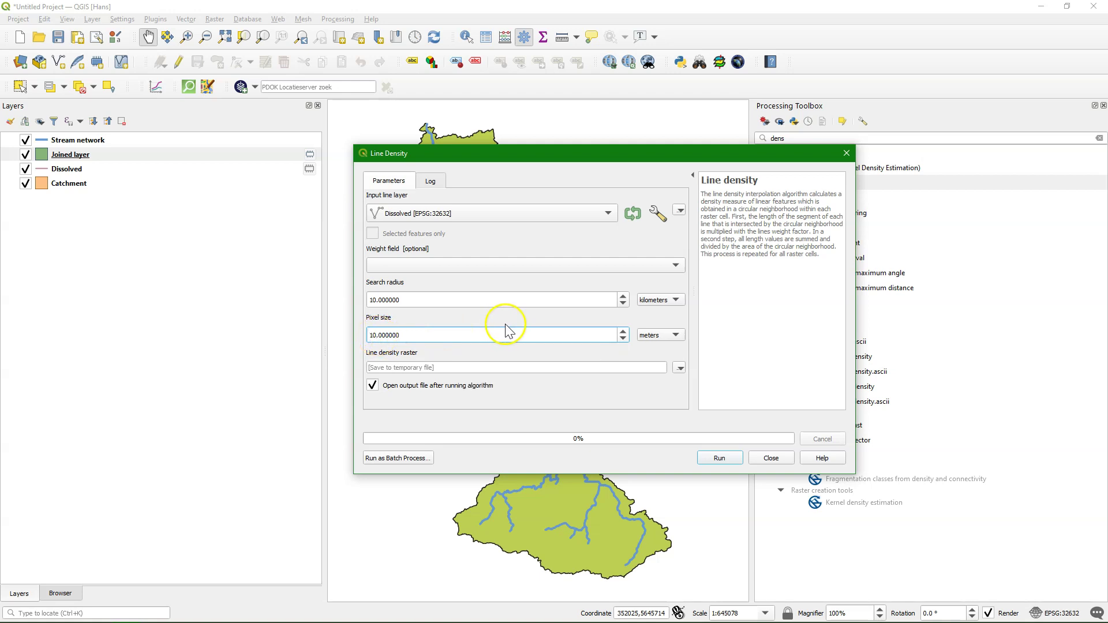
type("00")
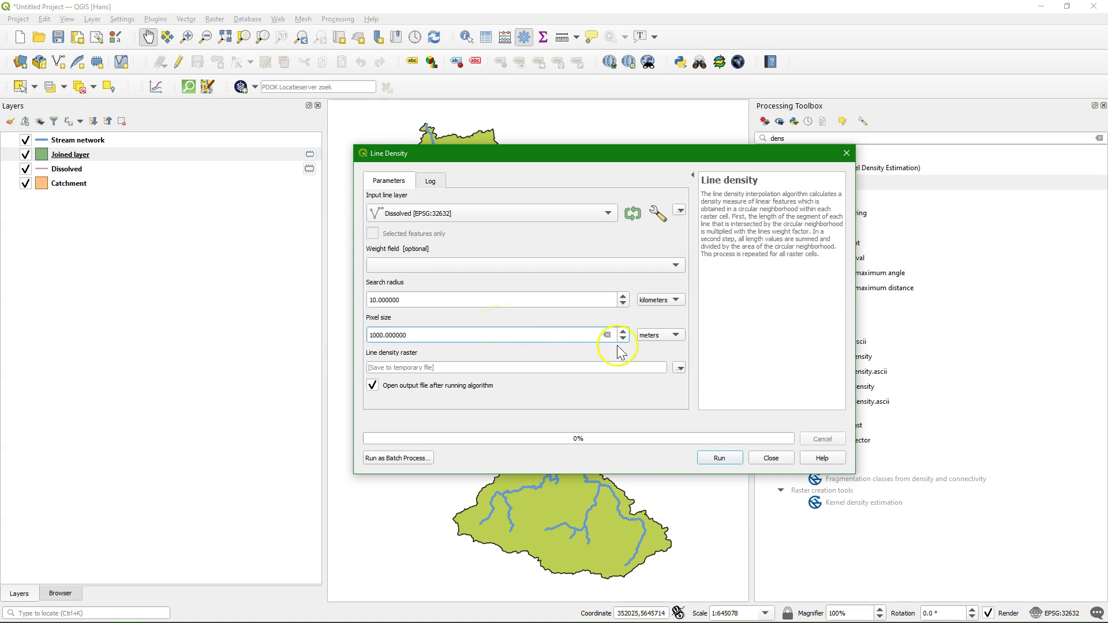
left_click(720, 457)
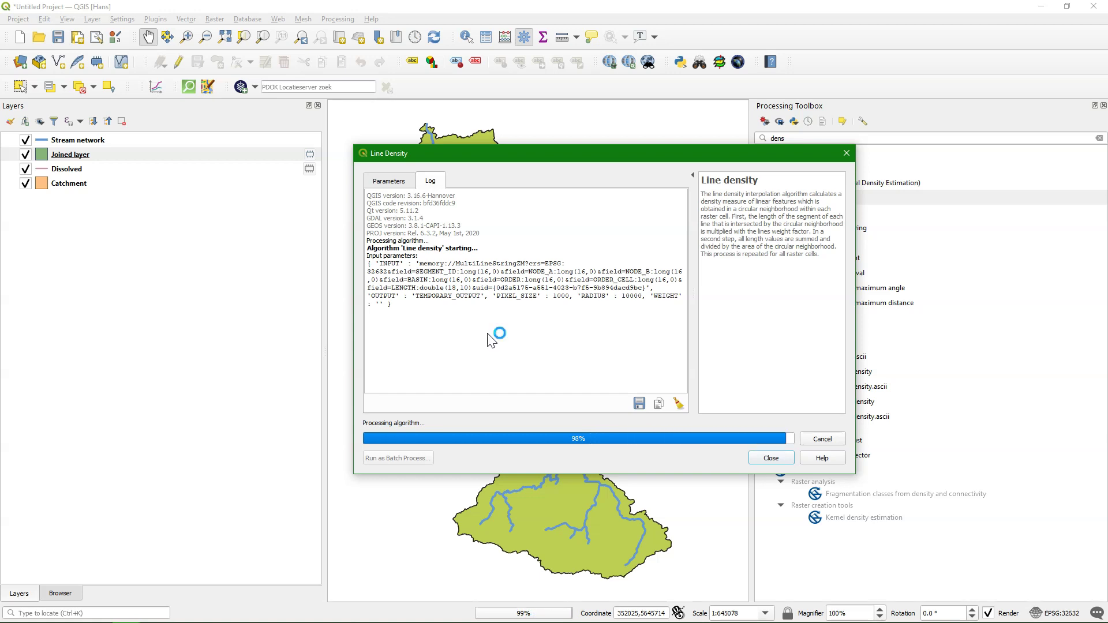
left_click(771, 458)
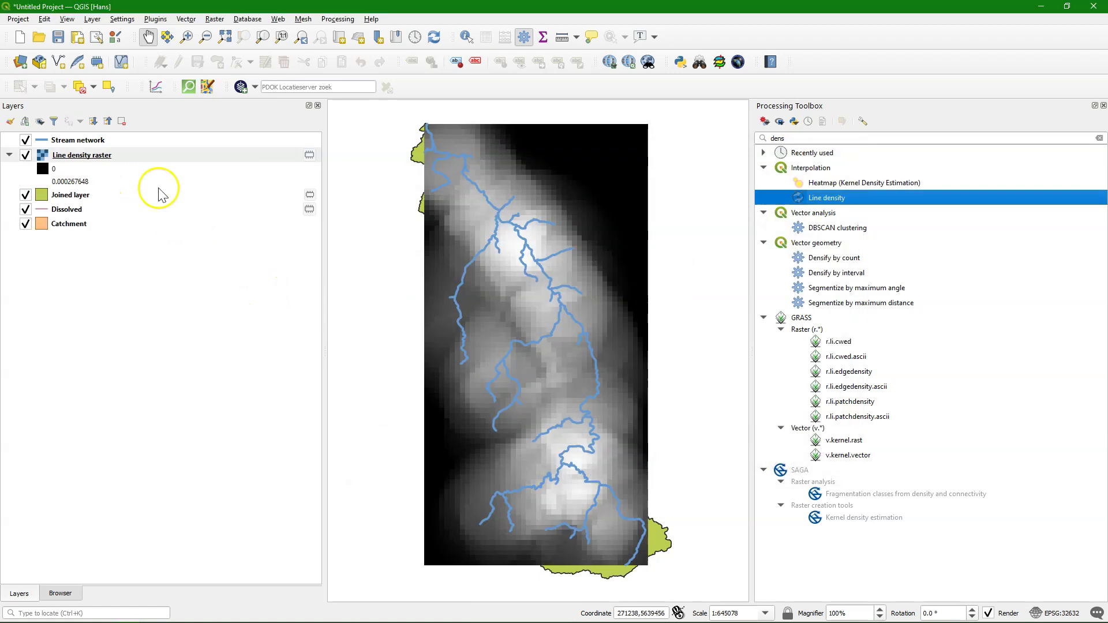
Open the layer styling for the line density raster and set its renderer to Singleband pseudocolor
key("F7")
left_click(997, 155)
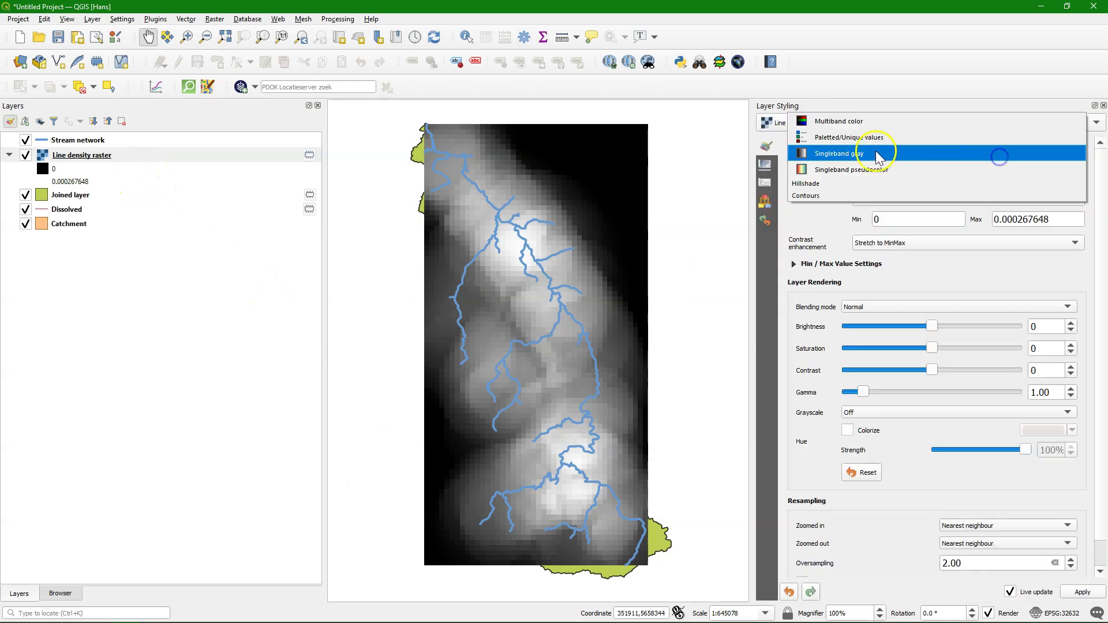
left_click(855, 173)
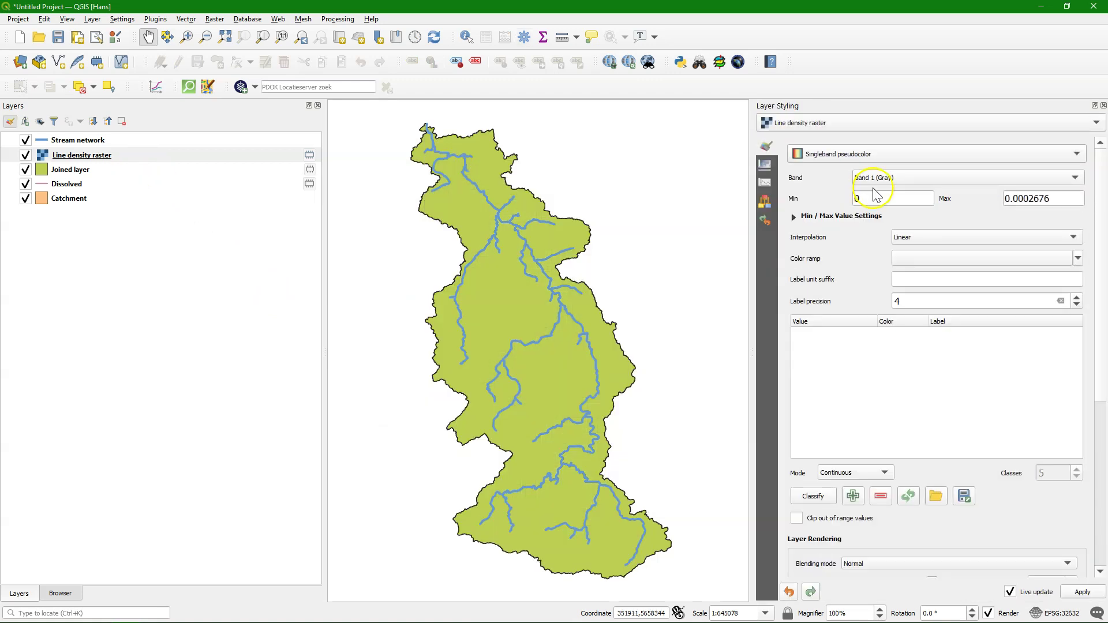
Apply the Spectral color ramp to the line density raster and invert it so high densities are red
left_click(1077, 258)
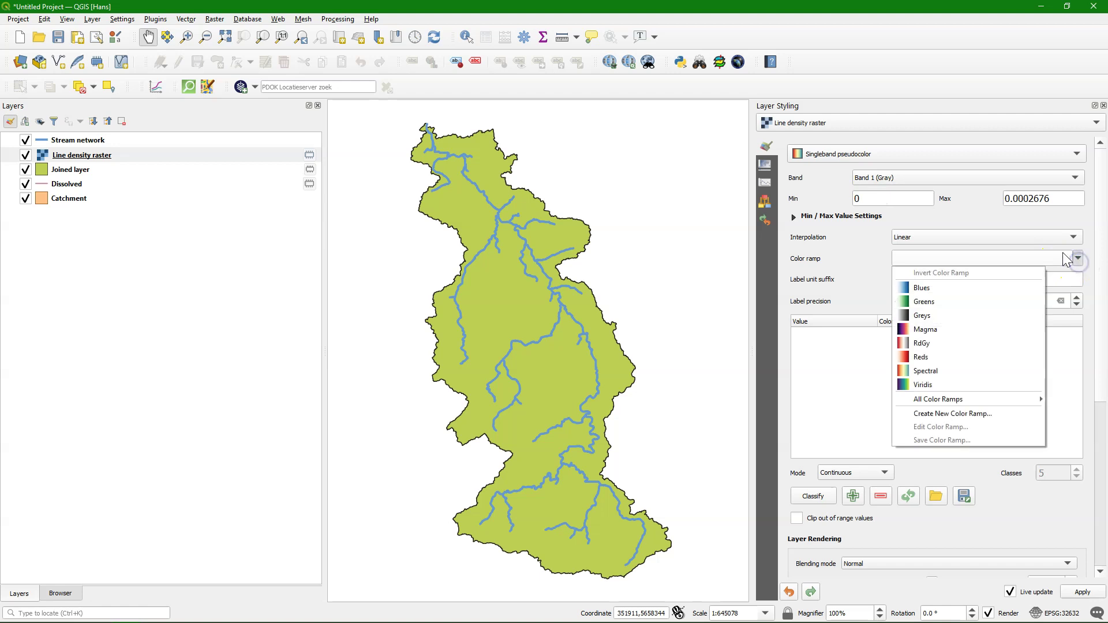
left_click(951, 370)
left_click(947, 259)
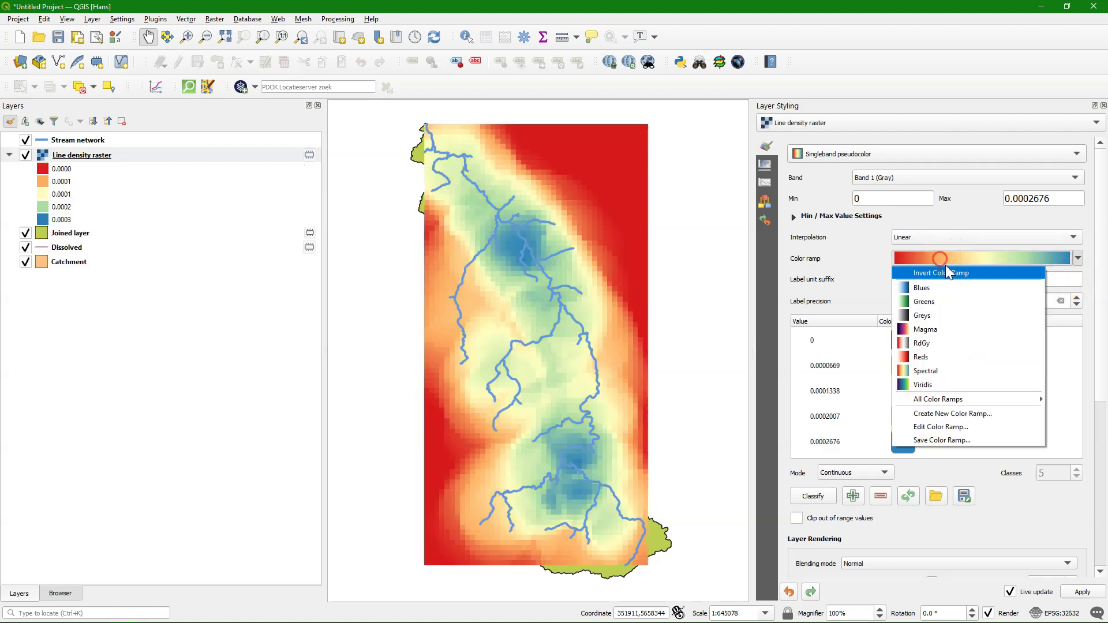
left_click(949, 272)
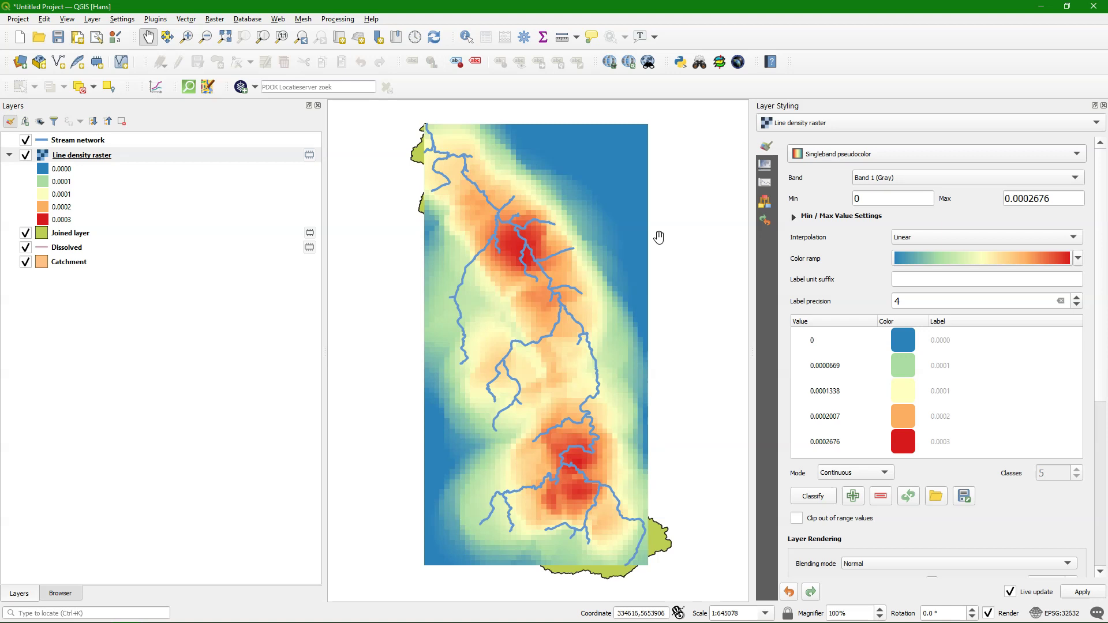
left_click(702, 235)
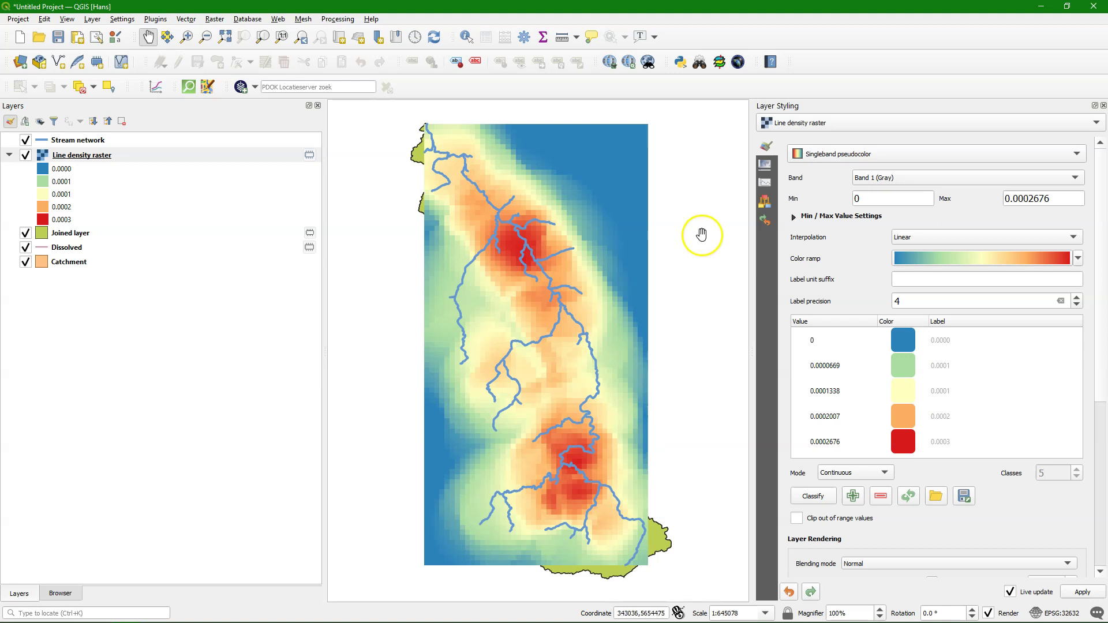